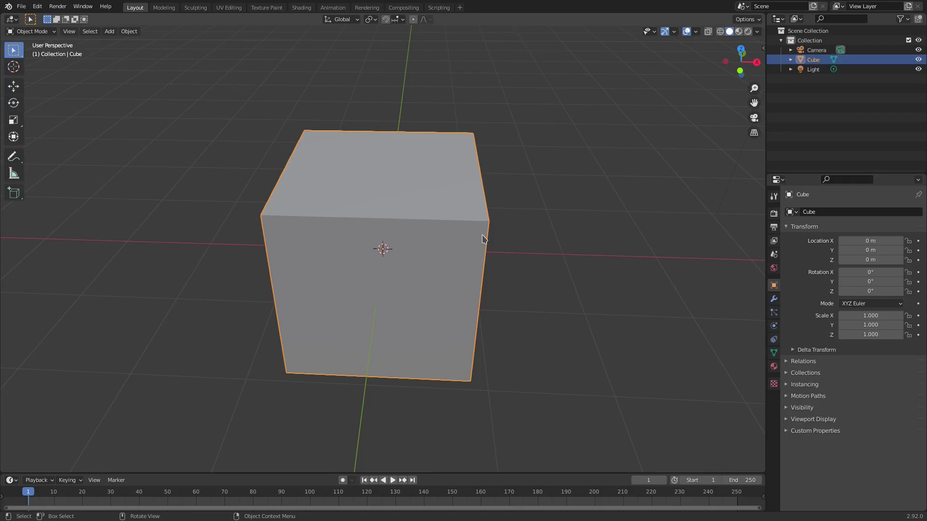
Delete the default cube and add an ico sphere mesh at the origin.
key("Delete")
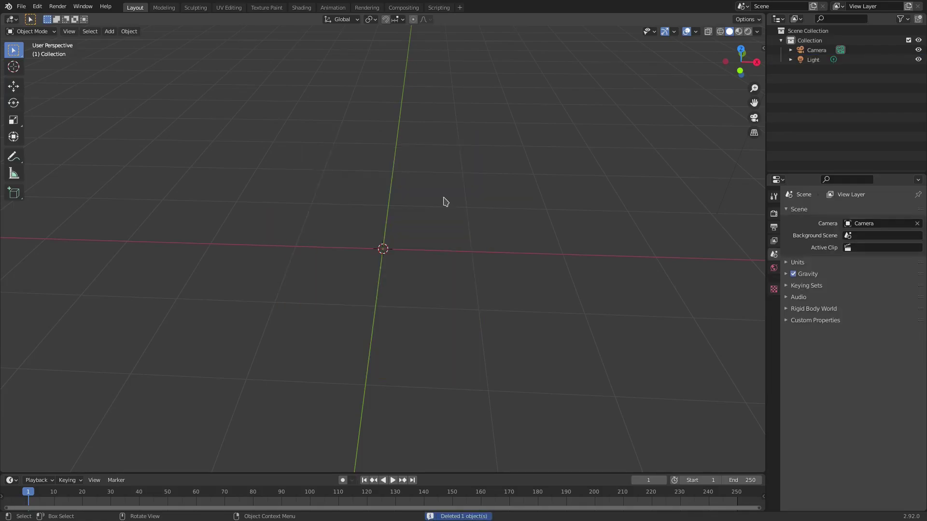
key("shift+a")
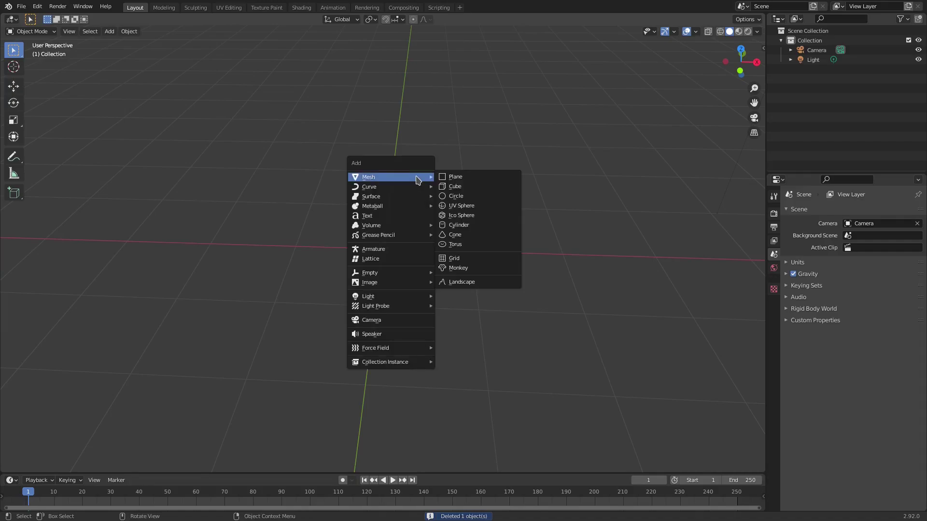
left_click(486, 215)
scroll(470, 261, "up", 1)
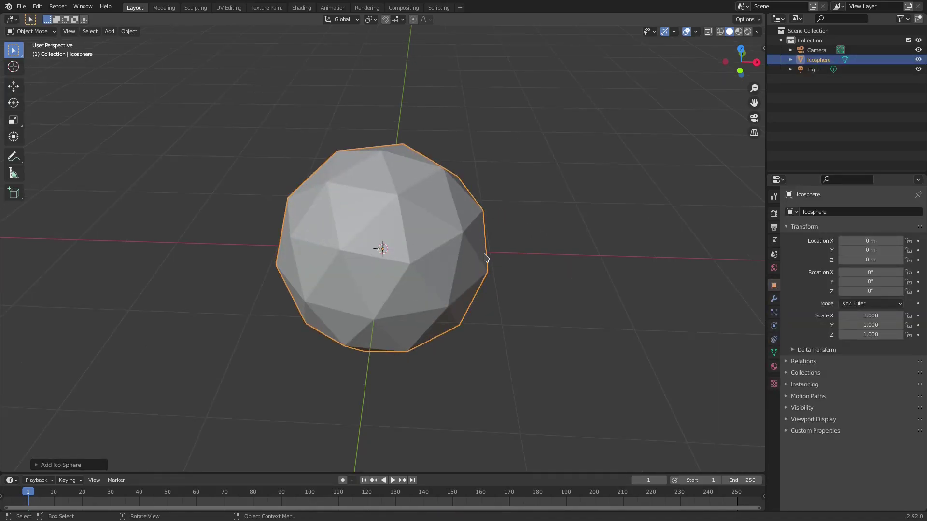
middle_click_drag(485, 258, 587, 265)
Add a Wireframe modifier and a Wave modifier to the icosphere.
left_click(774, 299)
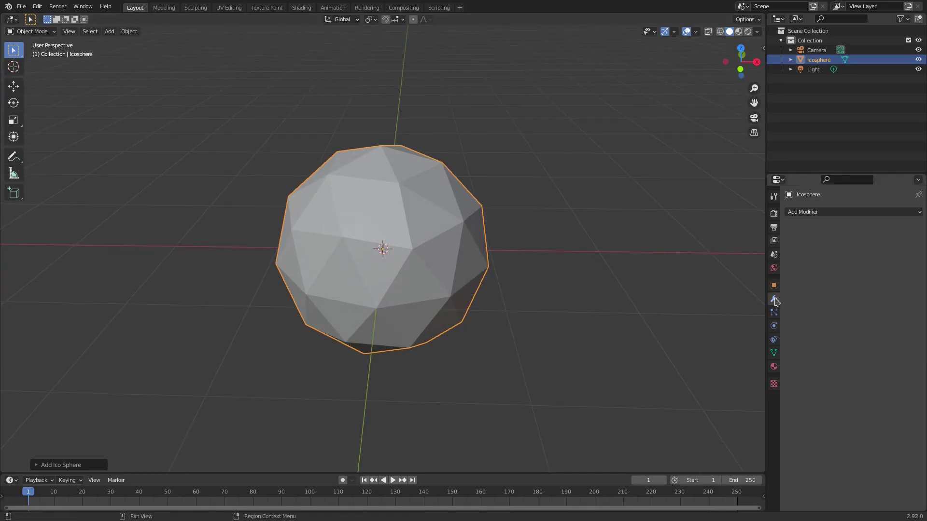
left_click(826, 213)
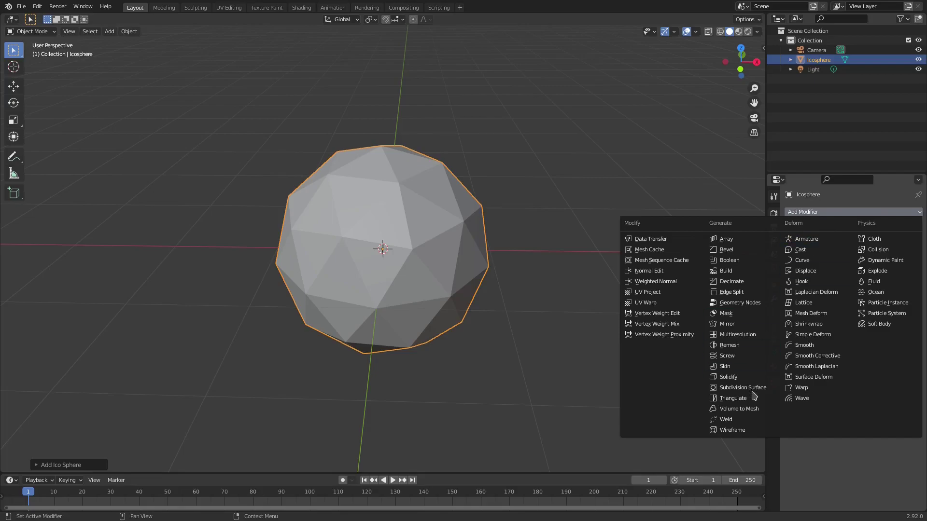
left_click(754, 430)
middle_click_drag(617, 341, 599, 325)
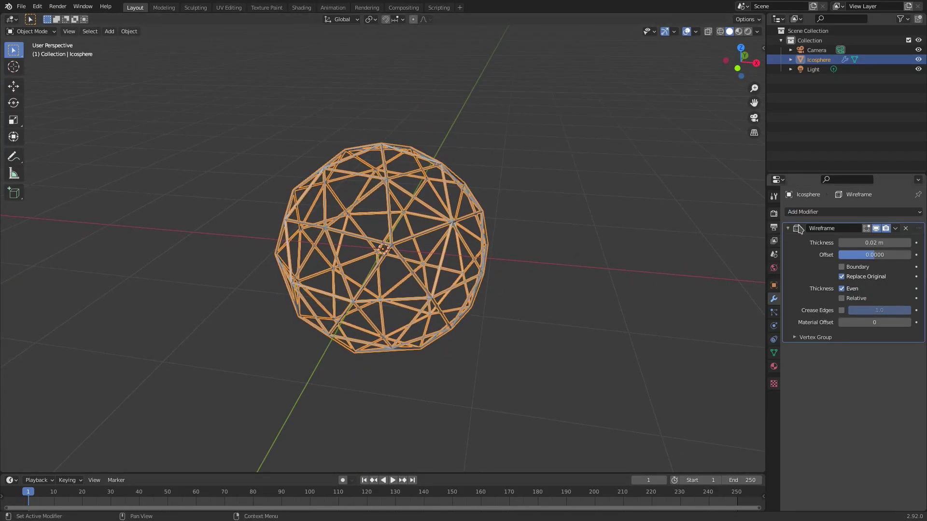
left_click(836, 213)
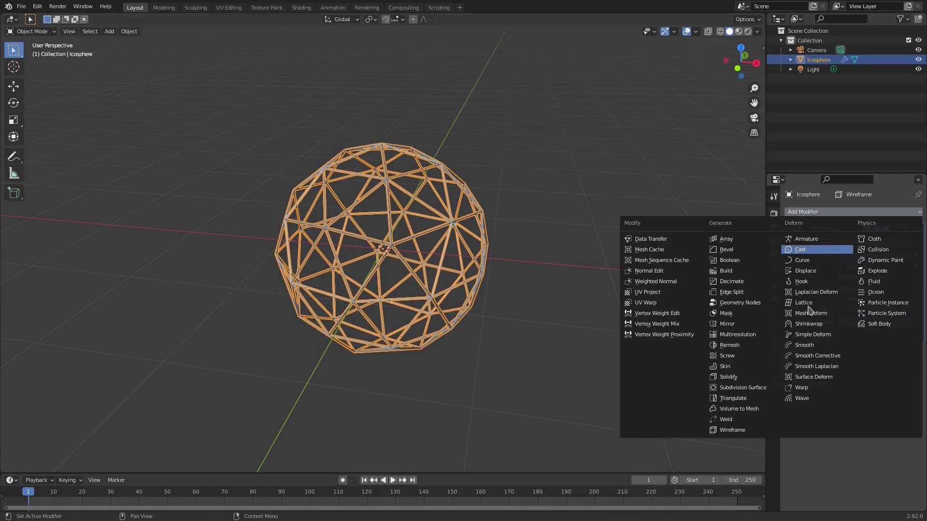
left_click(801, 399)
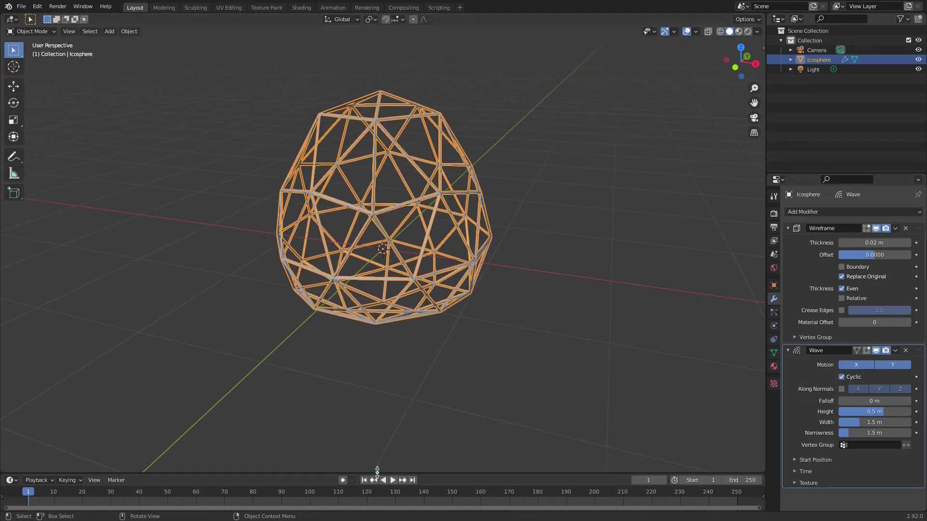
Enlarge the timeline area and set both the animation's start frame and the current frame to 0.
left_click_drag(375, 472, 380, 447)
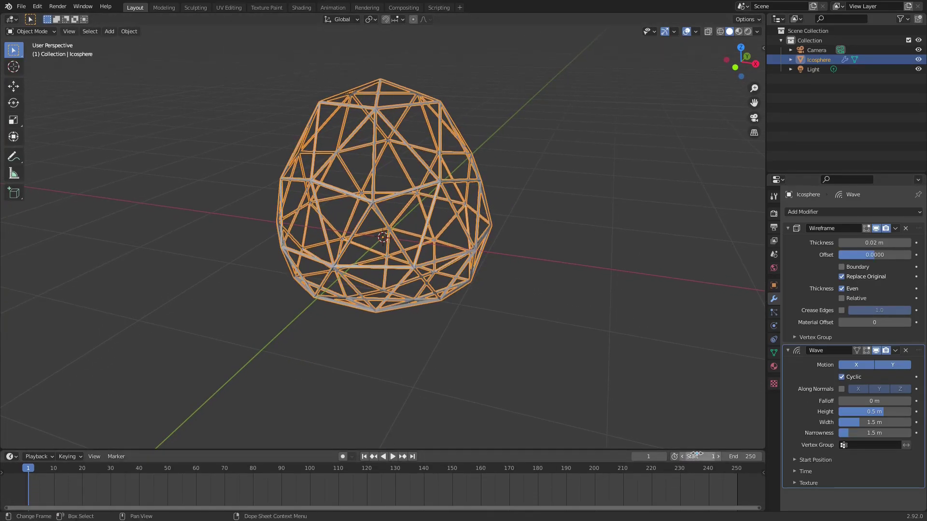
left_click(684, 457)
left_click(634, 457)
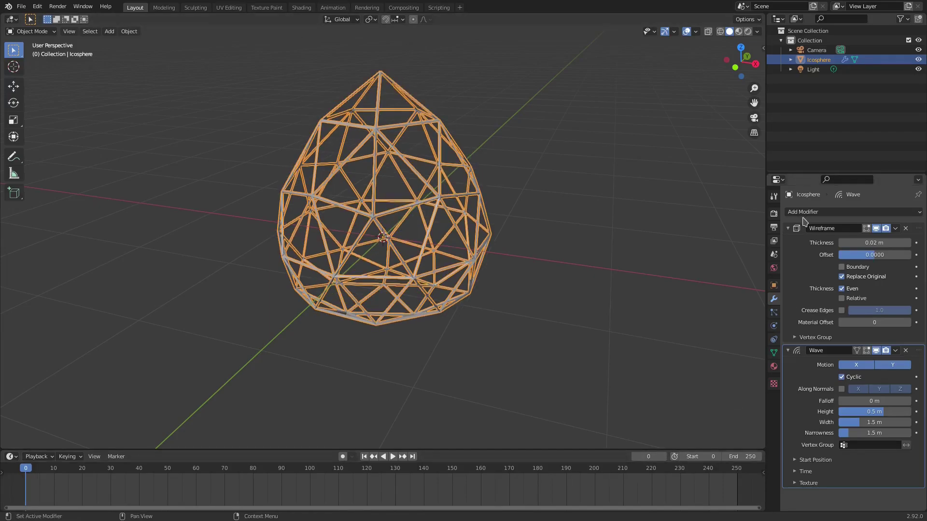
Set the output frame rate to 60 fps.
left_click(773, 226)
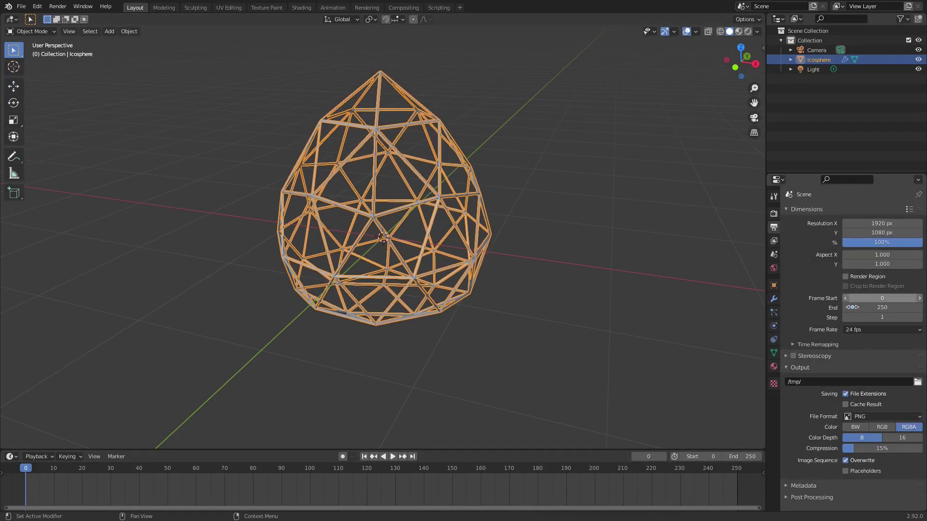
left_click(869, 330)
left_click(868, 408)
left_click(774, 214)
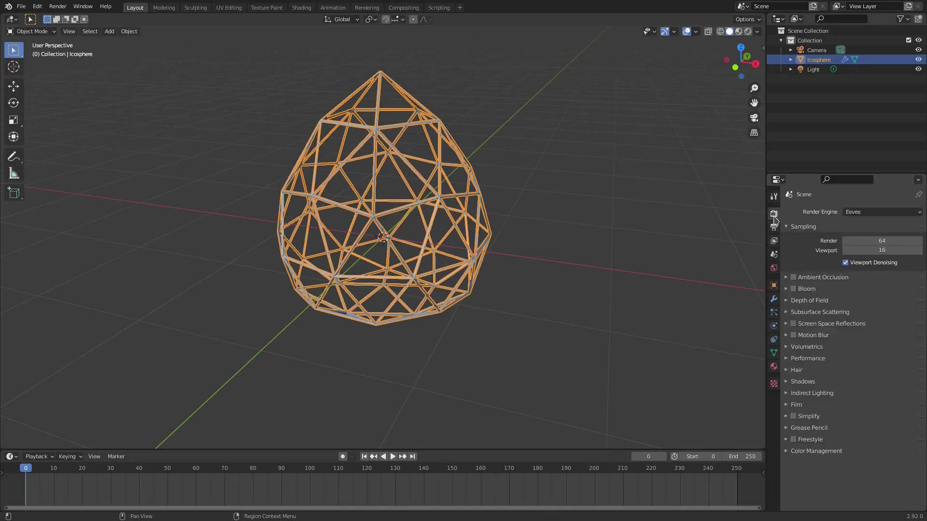
left_click(773, 227)
left_click(868, 330)
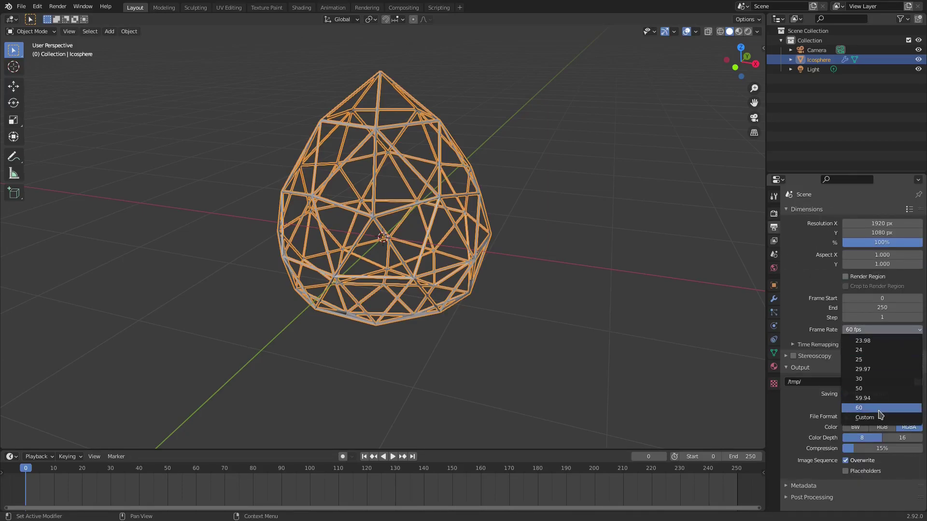
left_click(880, 330)
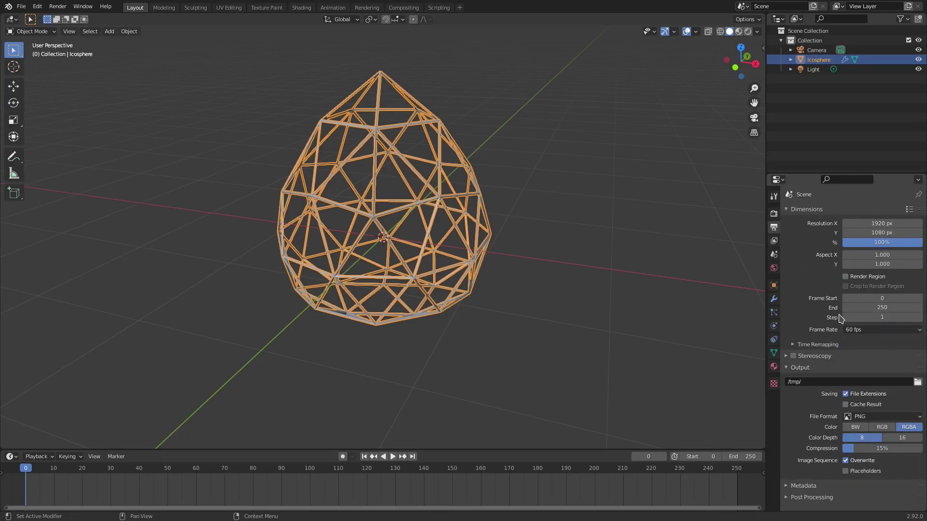
Switch the viewport to rendered shading and assign the existing material named Material to the icosphere.
left_click(747, 32)
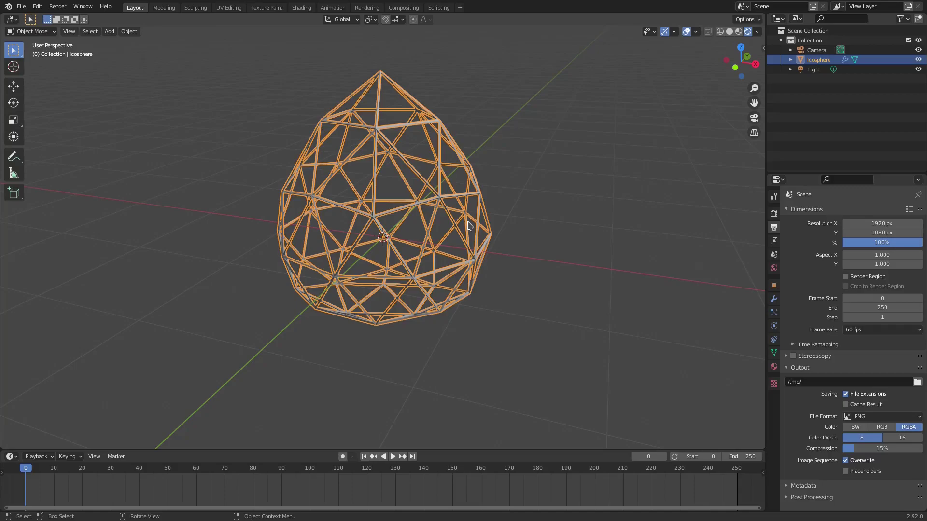
left_click(774, 367)
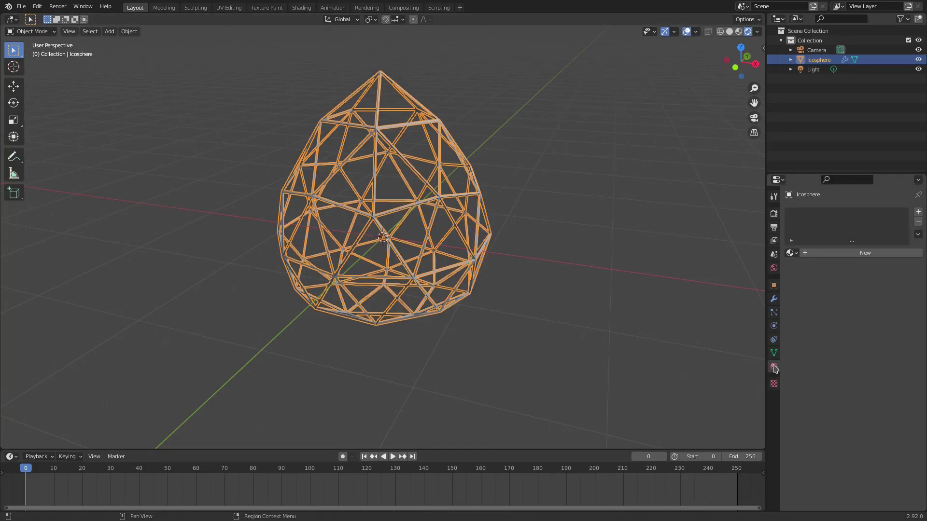
left_click(792, 253)
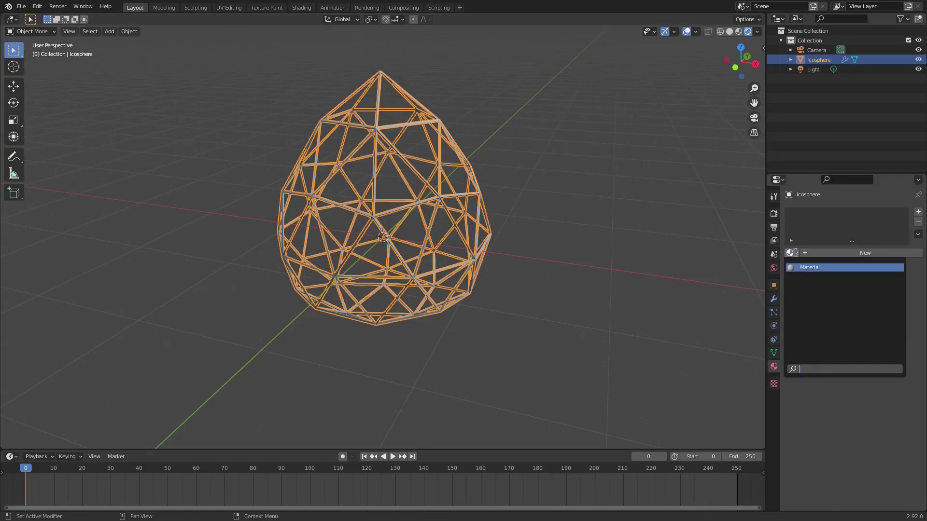
left_click(797, 266)
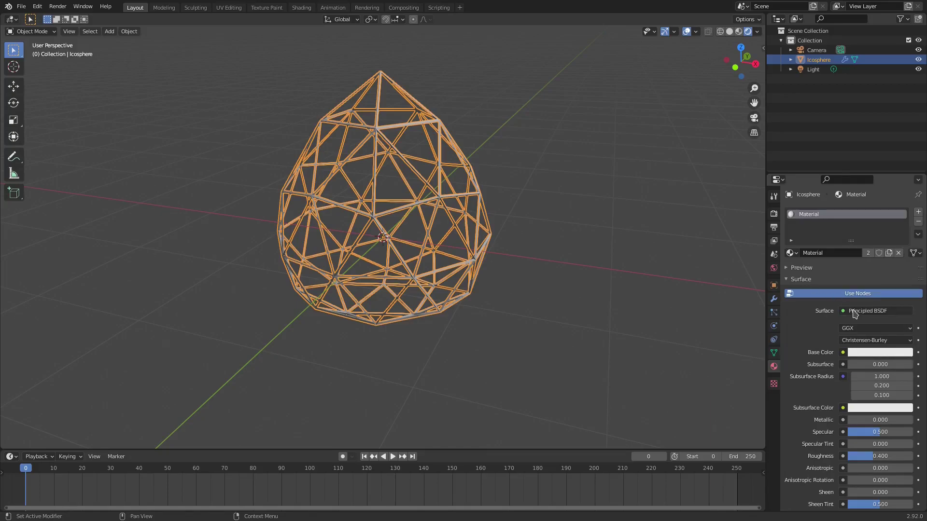
Change the material's surface to Emission with a light blue color (hue 0.601, saturation 0.829) and a strength of 4.2.
left_click(867, 310)
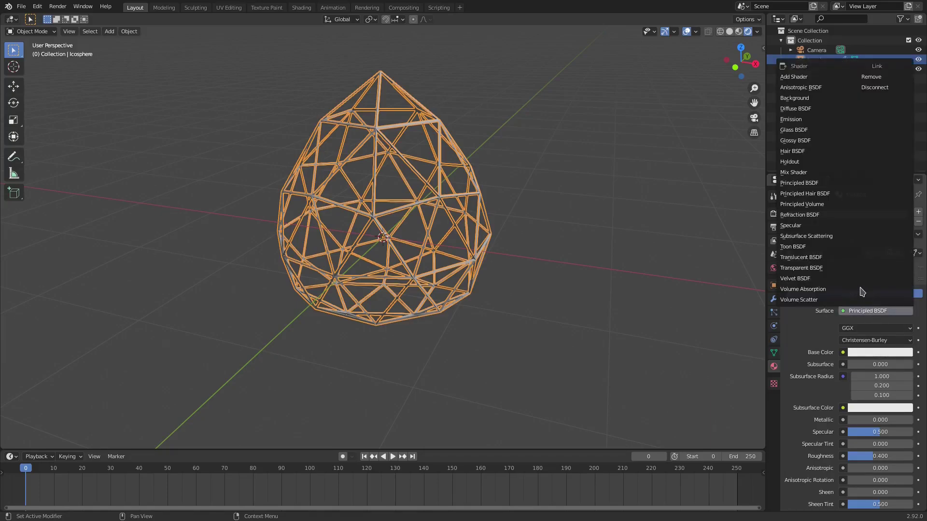
left_click(815, 119)
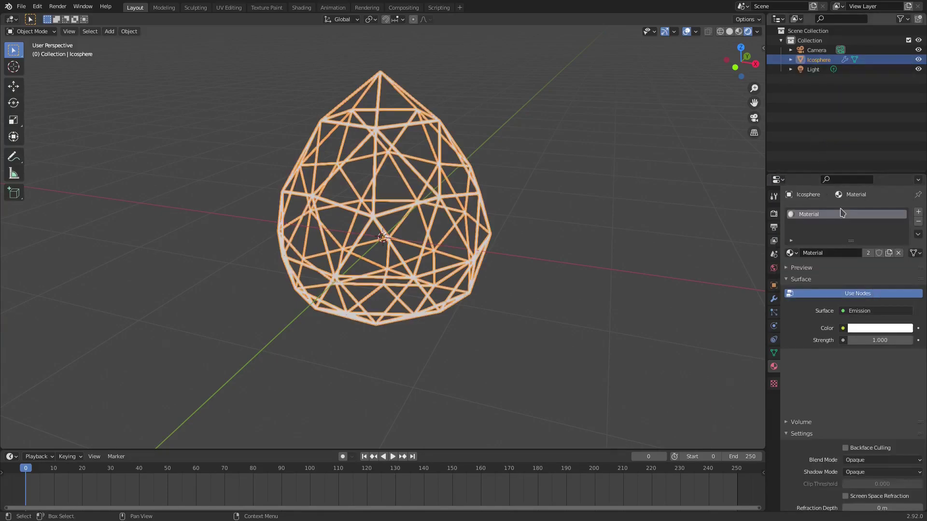
left_click(880, 328)
left_click_drag(870, 210, 872, 207)
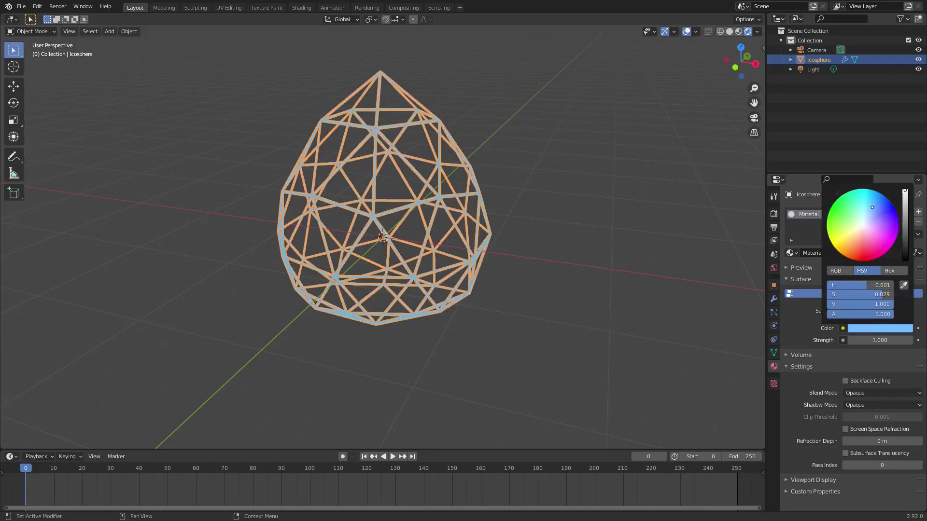
left_click_drag(876, 340, 893, 341)
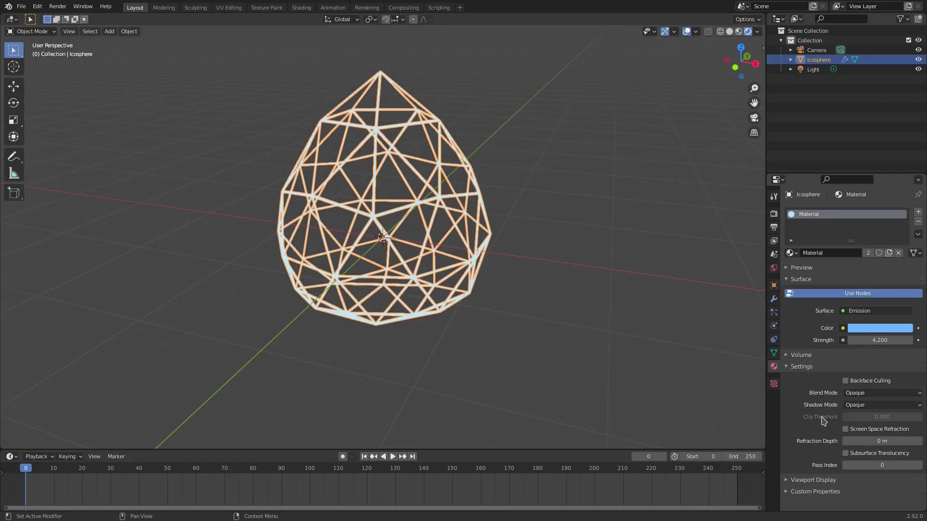
Set the color management view transform to Standard.
left_click(774, 214)
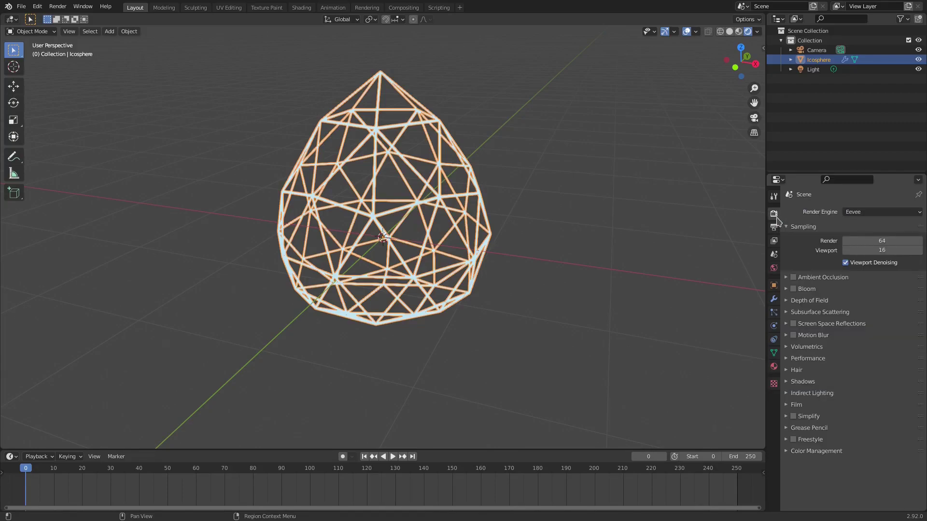
left_click(815, 451)
scroll(859, 434, "down", 2)
left_click(867, 444)
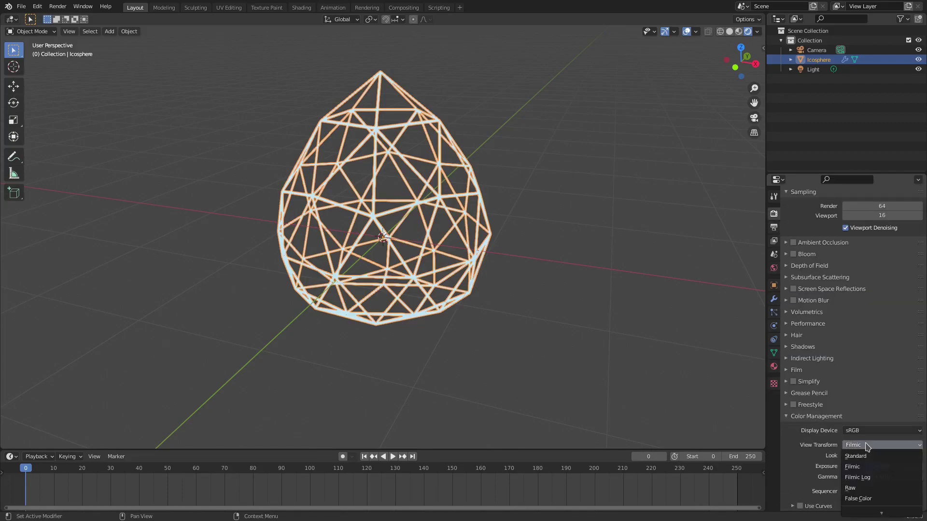
left_click(855, 456)
middle_click_drag(531, 255, 573, 213)
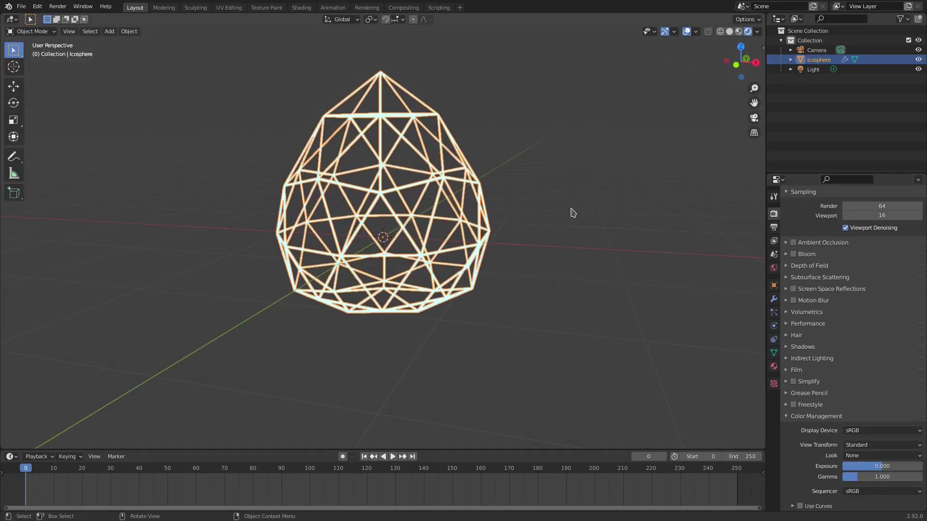
Hide the viewport overlays and set the world background color to black.
left_click(688, 32)
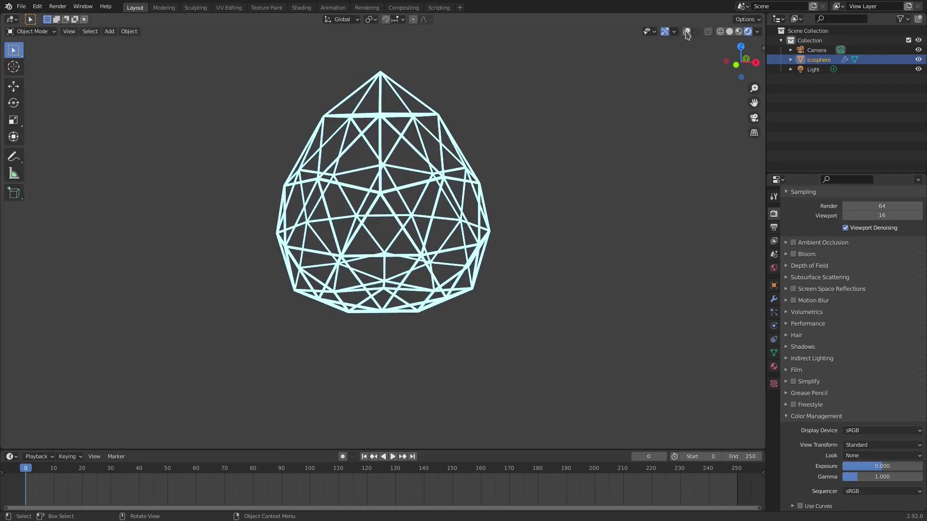
left_click(774, 269)
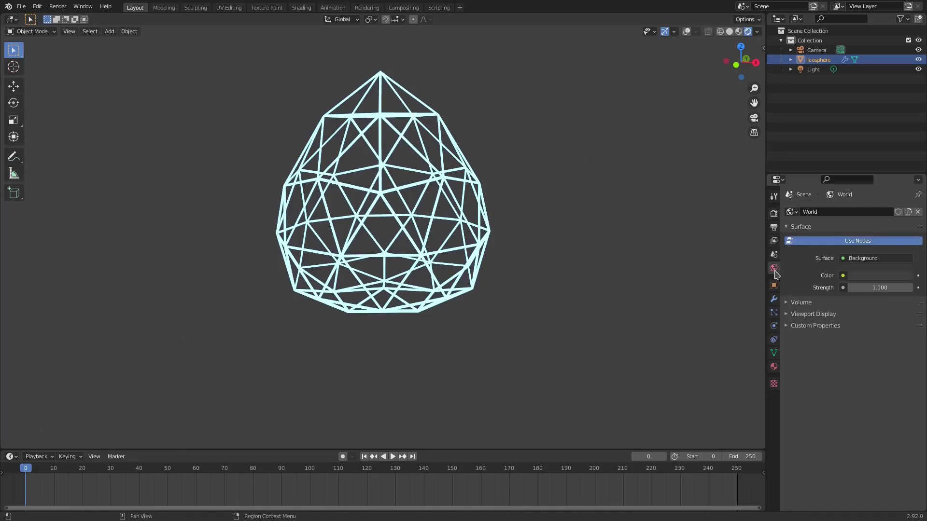
left_click(868, 282)
left_click(907, 208)
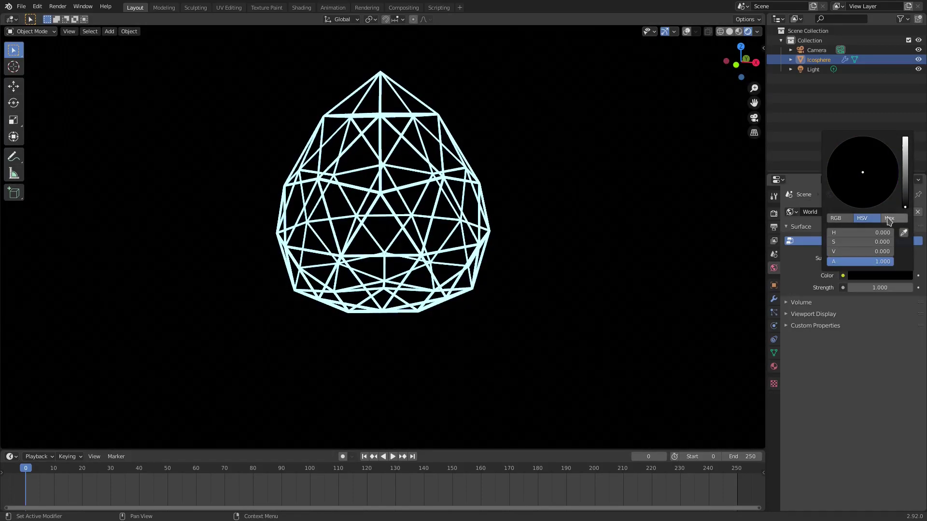
scroll(438, 338, "down", 1)
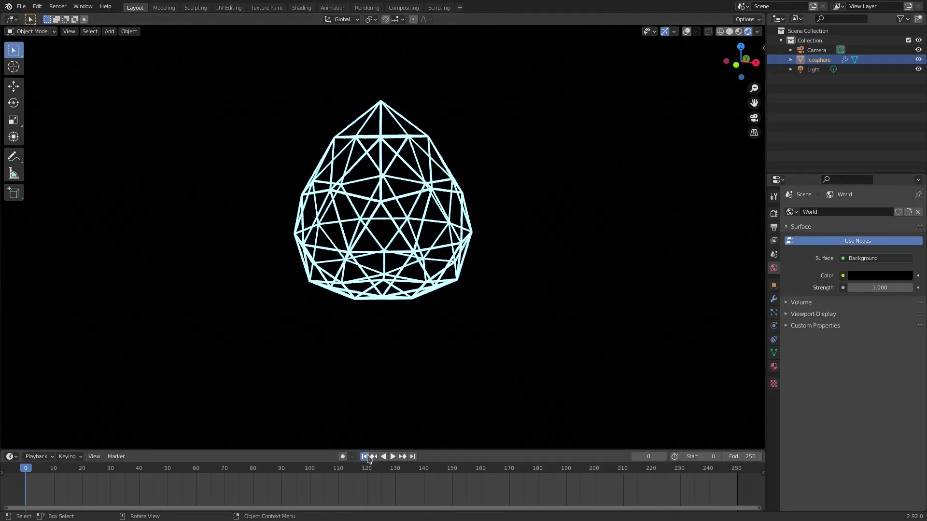
Play the animation and disable viewport denoising in the Eevee sampling settings.
left_click(393, 456)
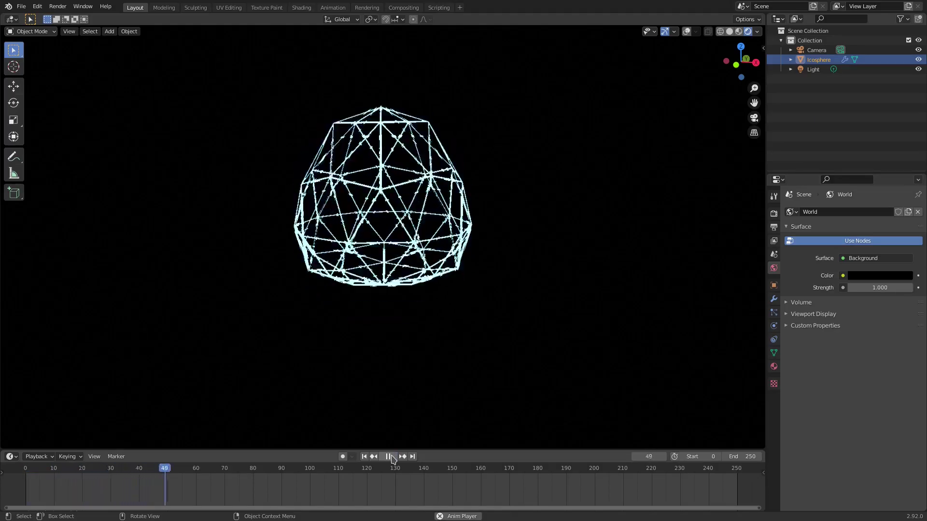
left_click(774, 299)
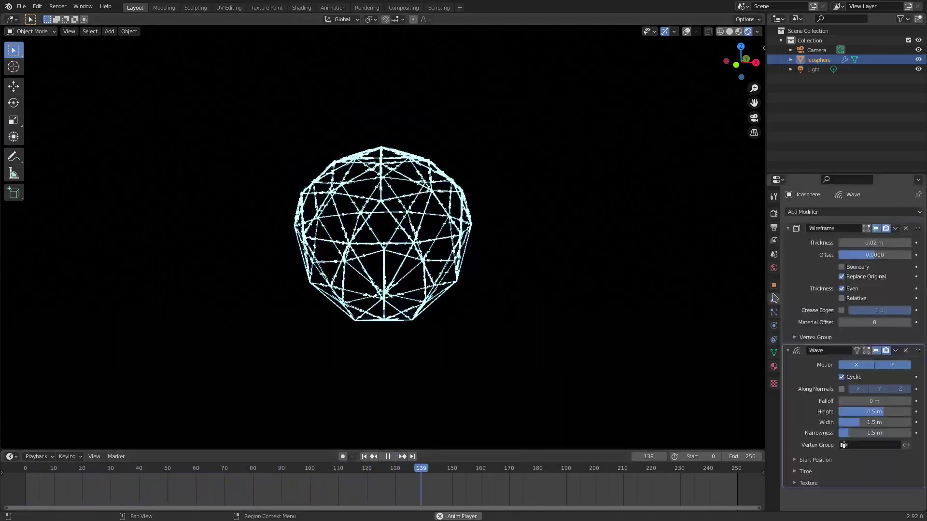
left_click(774, 227)
left_click(774, 213)
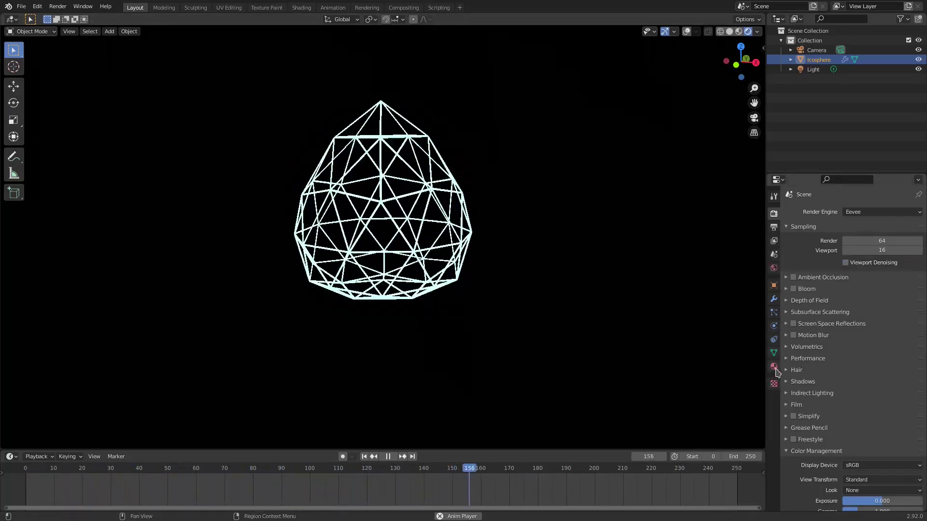
Set the Wave modifier's time speed to 0.04.
left_click(773, 299)
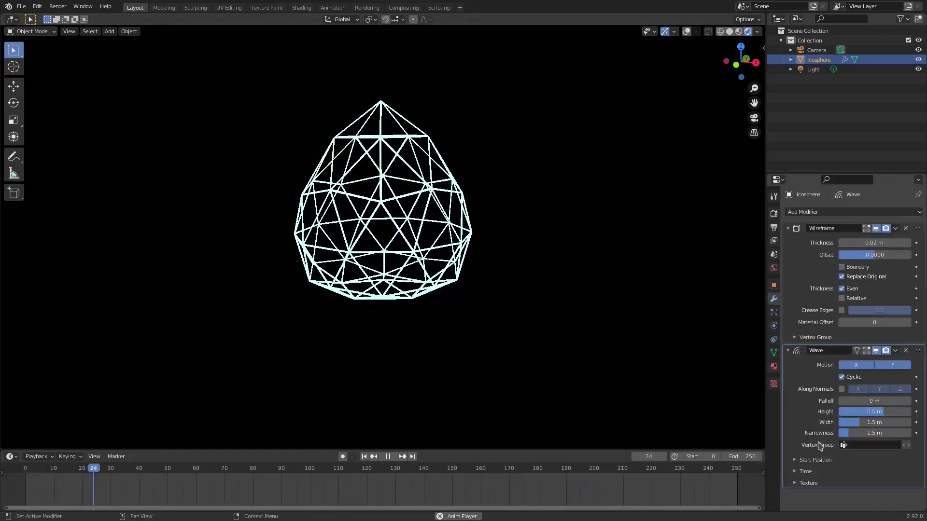
left_click(805, 472)
scroll(805, 472, "down", 1)
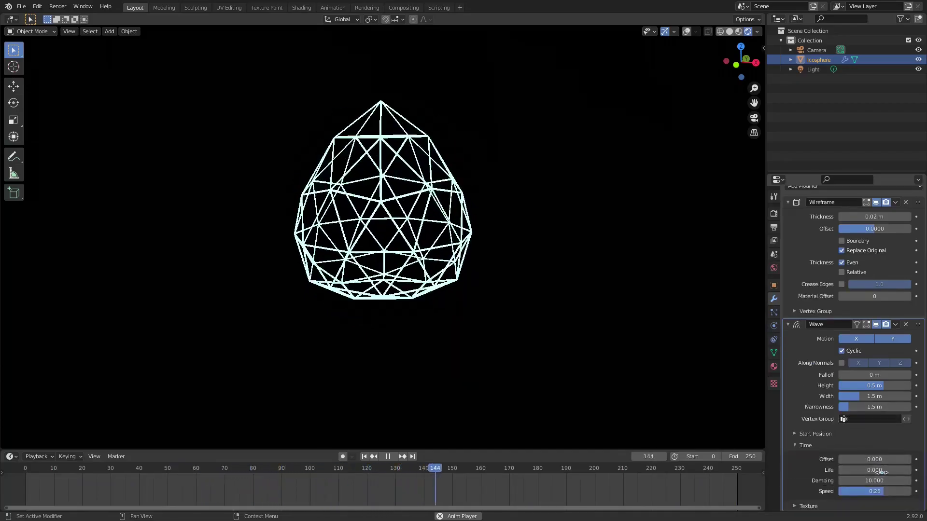
left_click_drag(883, 491, 872, 491)
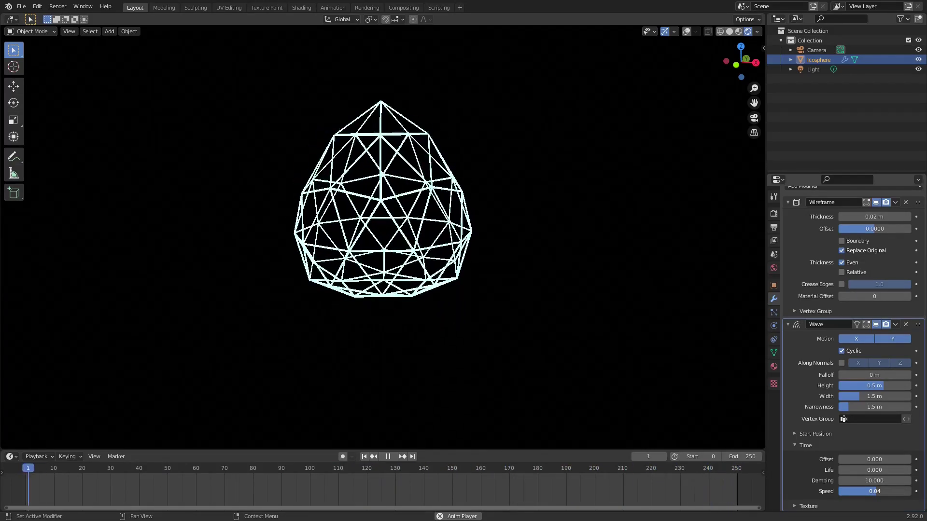
Set the Wave modifier's time speed to 0.03 and its height to 0.053 m, and expand its start position settings.
left_click_drag(877, 491, 872, 491)
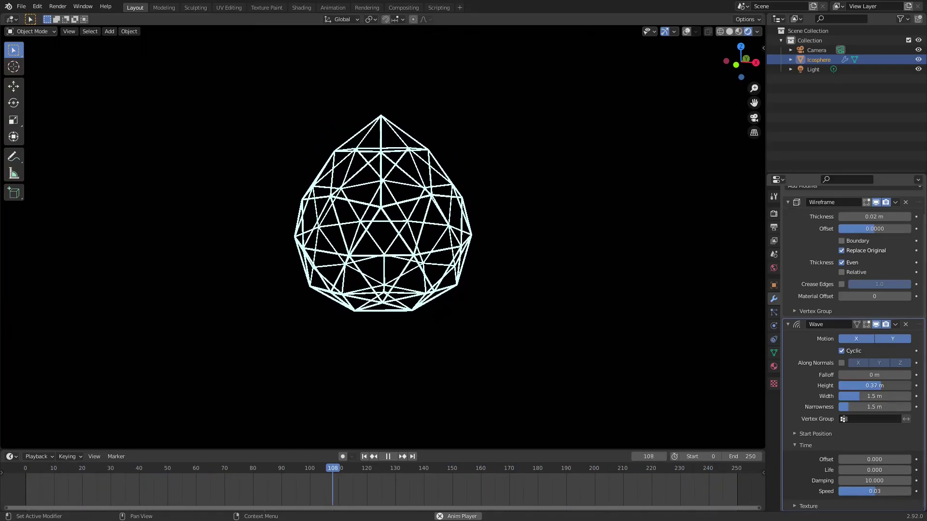
left_click_drag(881, 386, 873, 385)
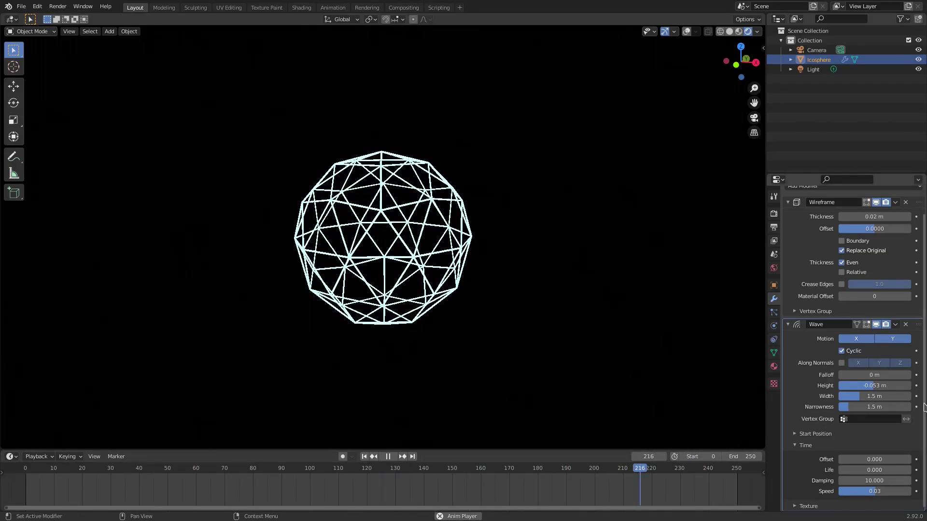
left_click(815, 434)
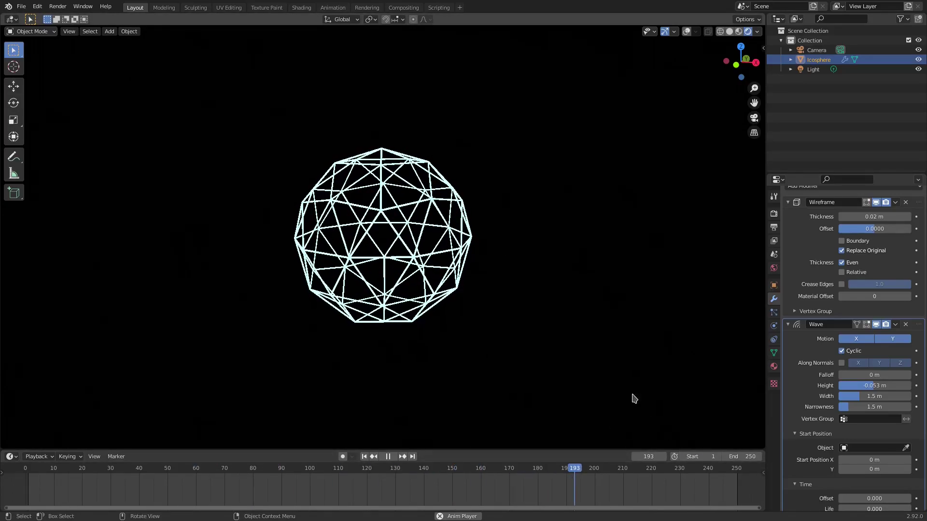
Try raising the animation's start frame to 6 and reset it to 0.
left_click(719, 459)
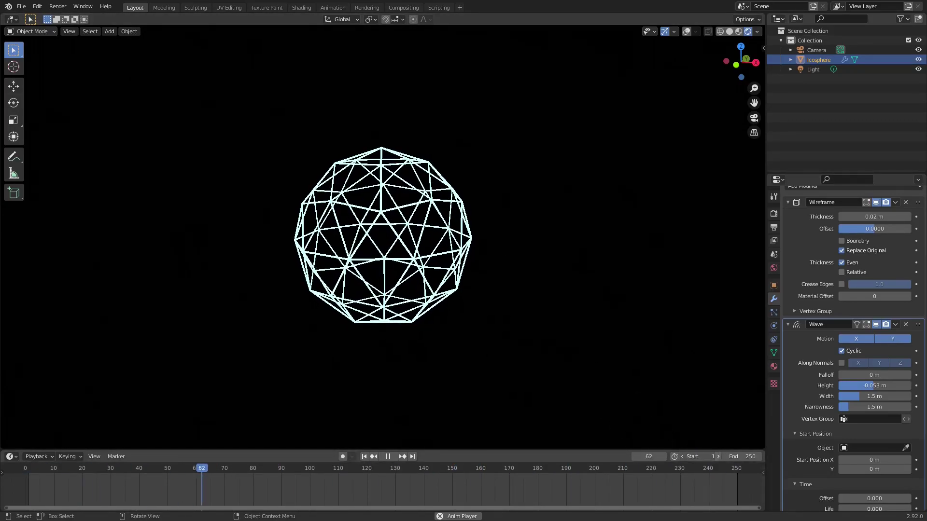
left_click(719, 459)
left_click(719, 459)
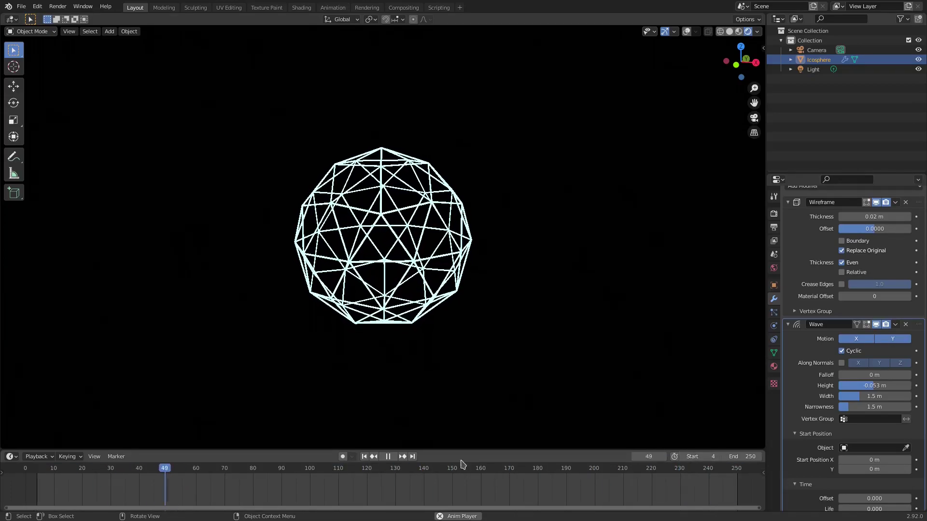
left_click(719, 457)
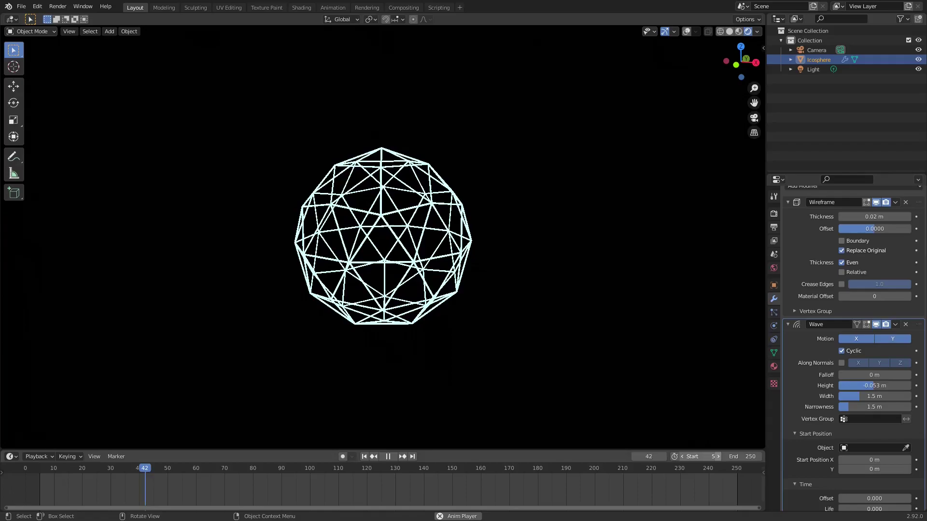
left_click(719, 457)
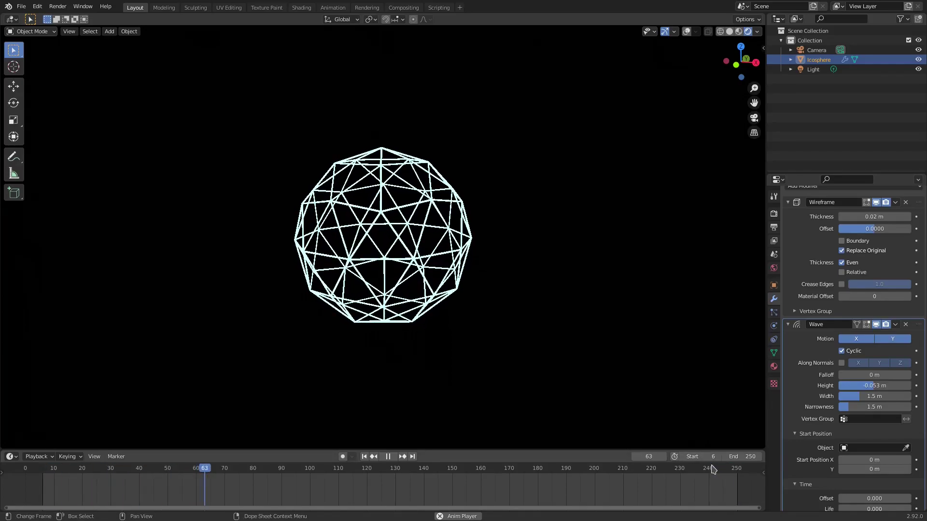
left_click(699, 456)
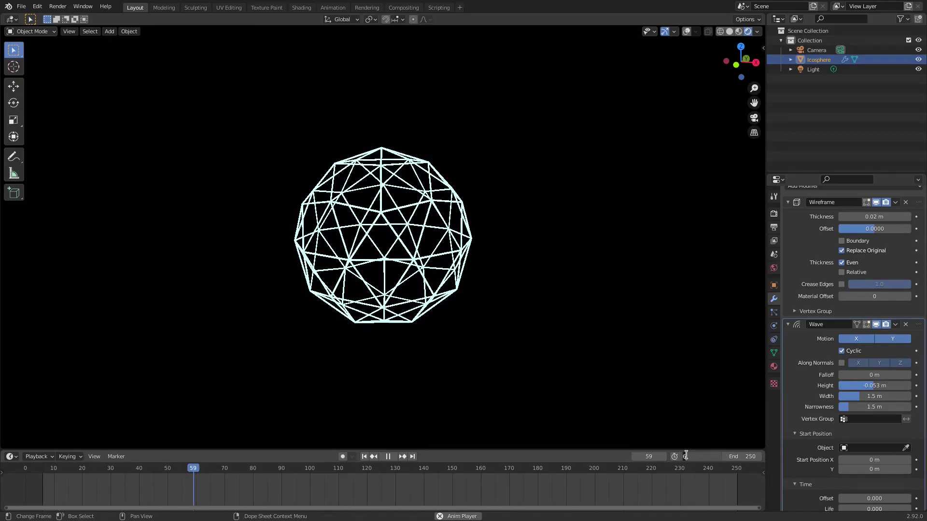
type("0")
key("Return")
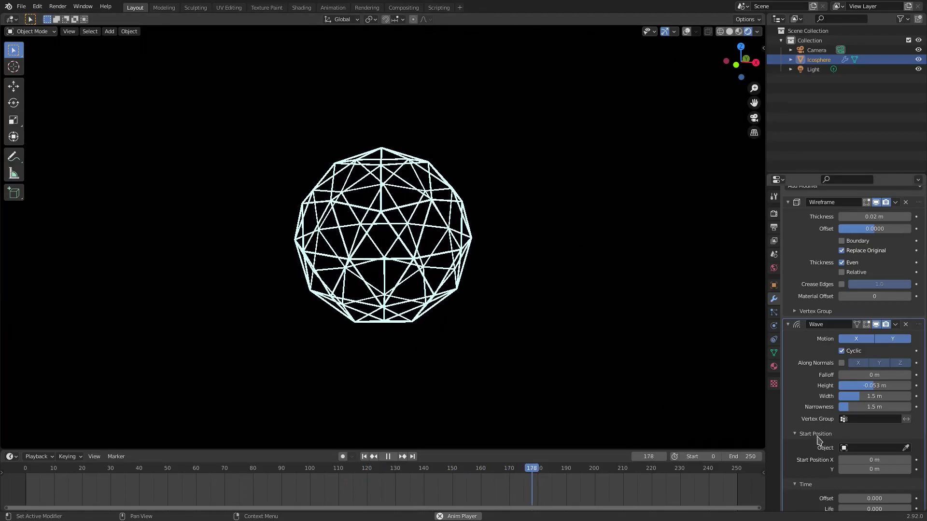
Set the Wave modifier's width to 0.38 m and its narrowness to 2.2 m.
left_click(794, 434)
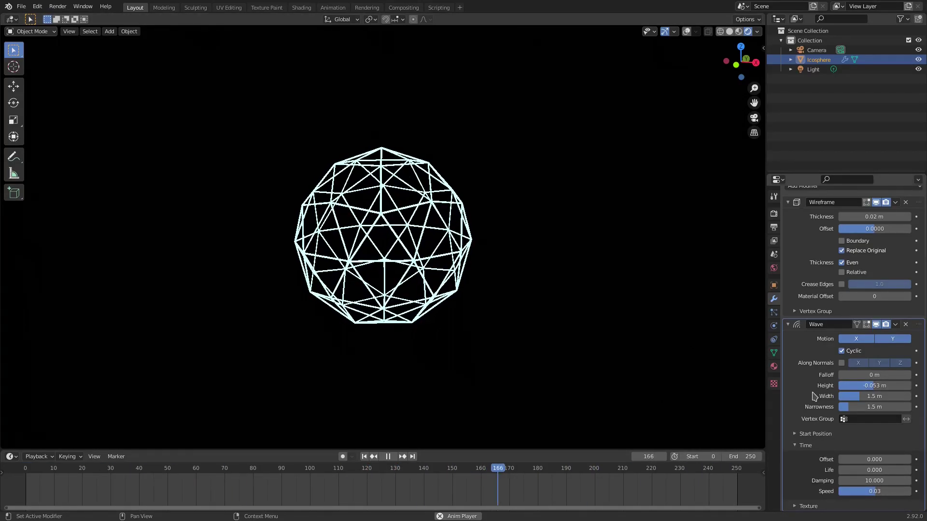
left_click(811, 445)
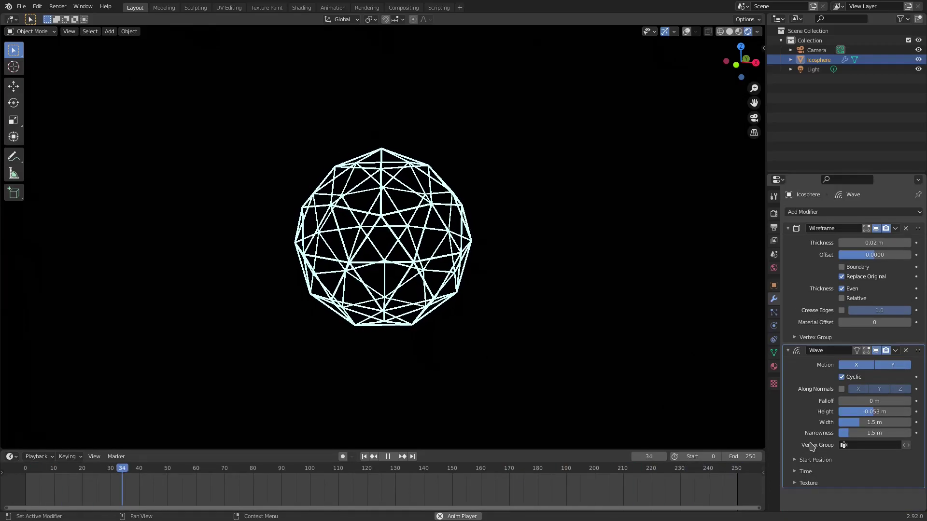
left_click_drag(859, 422, 842, 422)
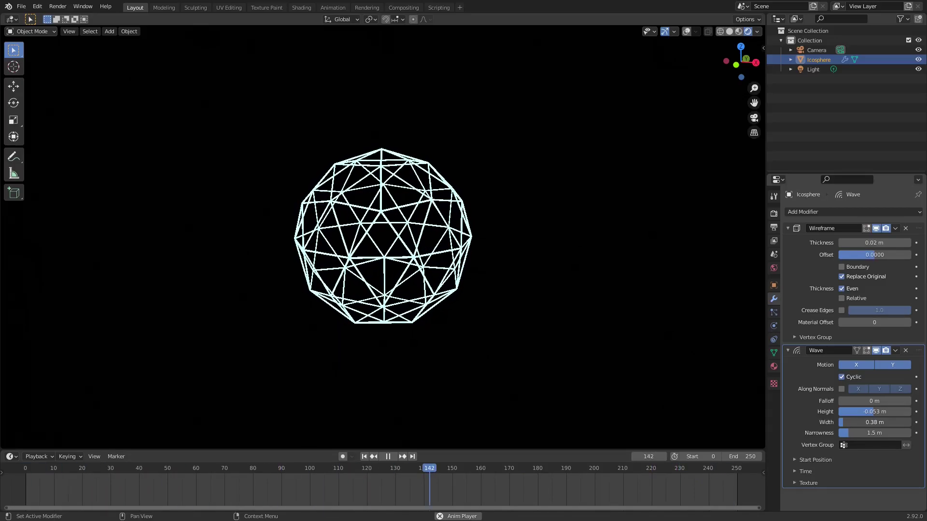
scroll(555, 333, "up", 1)
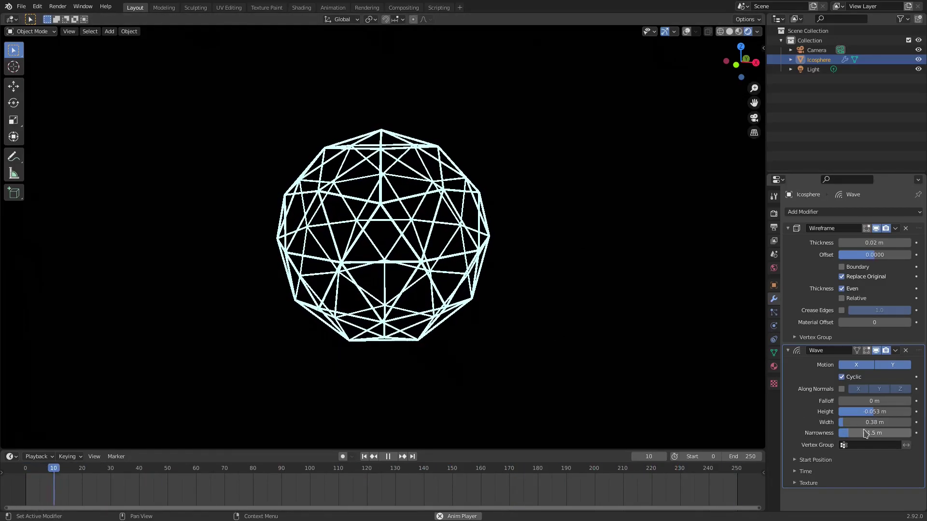
mouse_move(865, 434)
left_mouse_down()
mouse_move(919, 433)
mouse_move(874, 433)
left_mouse_up()
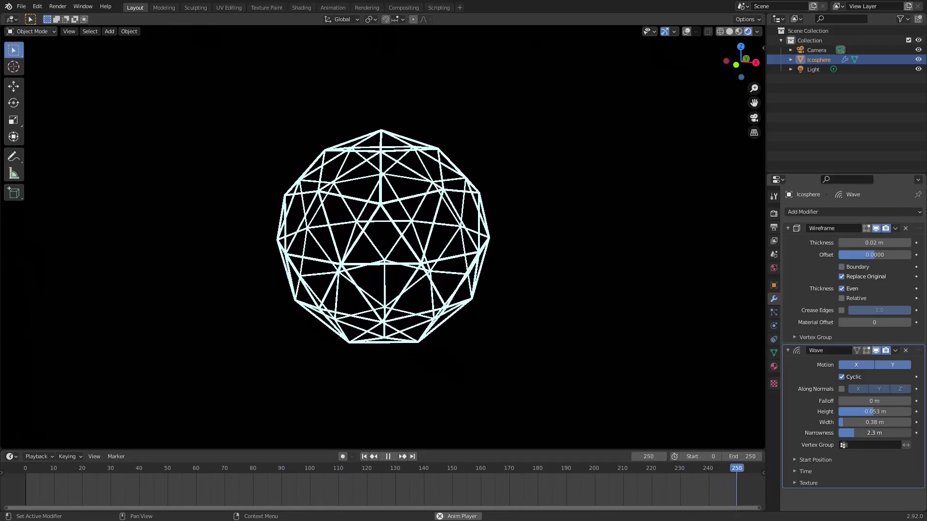
scroll(563, 368, "down", 3)
middle_click_drag(563, 369, 541, 365)
scroll(502, 368, "up", 3)
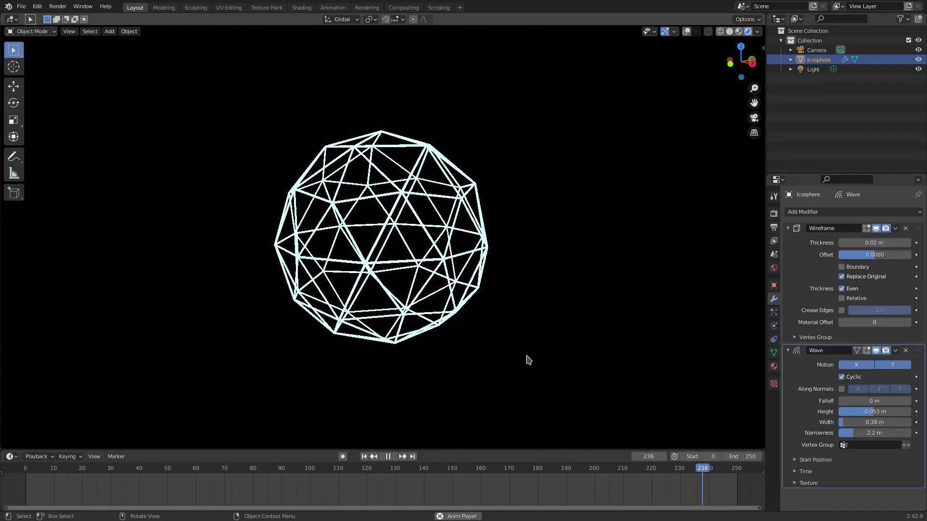
scroll(677, 368, "down", 2)
Add a second Wave modifier to the icosphere and make it displace along normals.
left_click(788, 351)
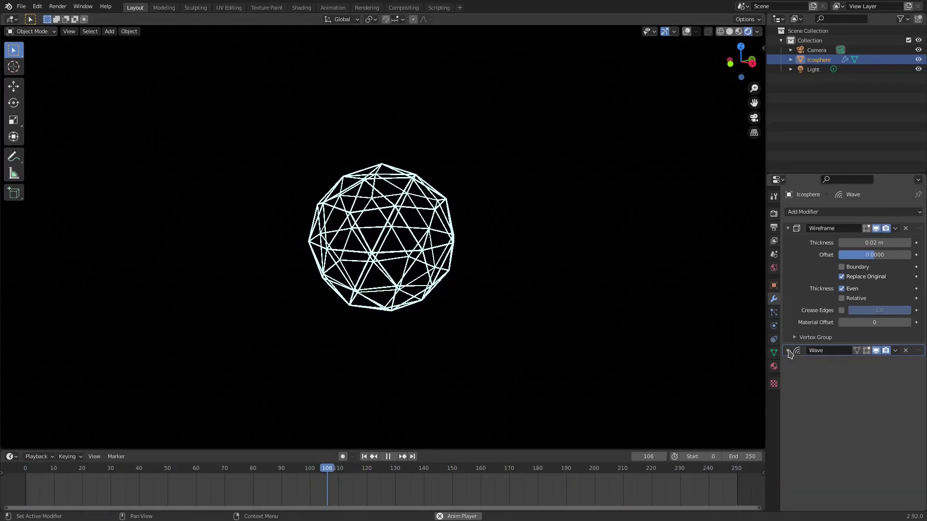
left_click(819, 212)
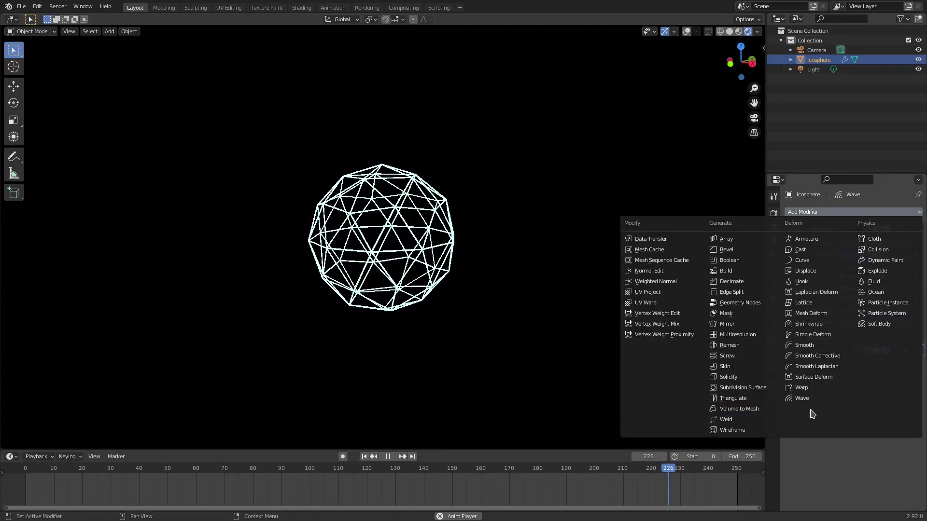
left_click(816, 400)
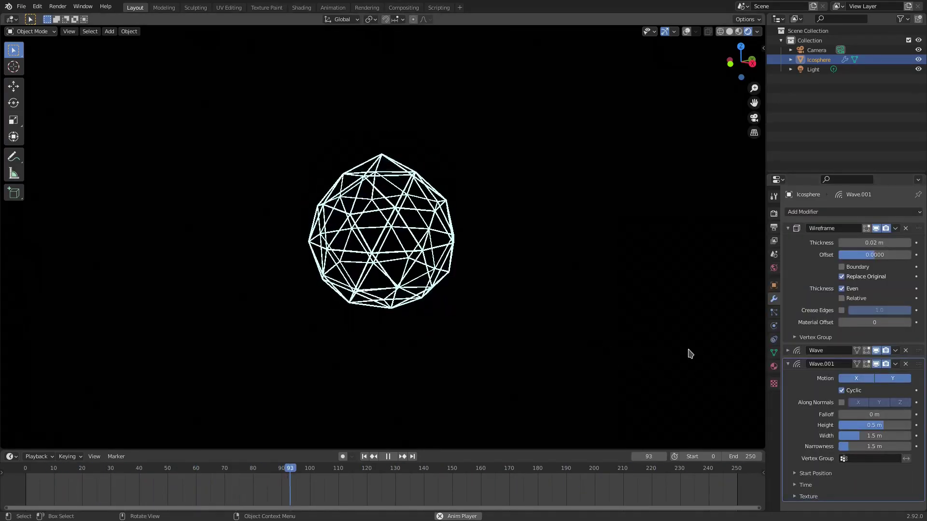
left_click(842, 402)
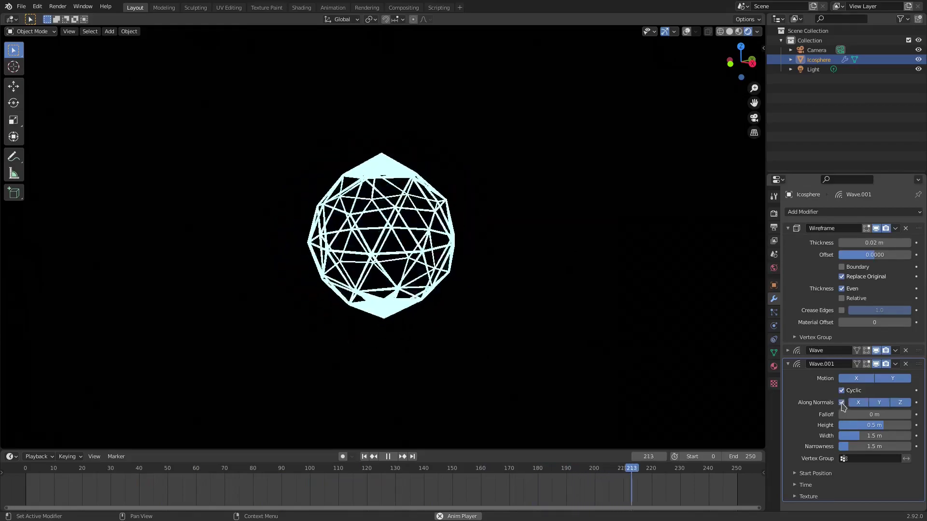
middle_click_drag(441, 272, 506, 275)
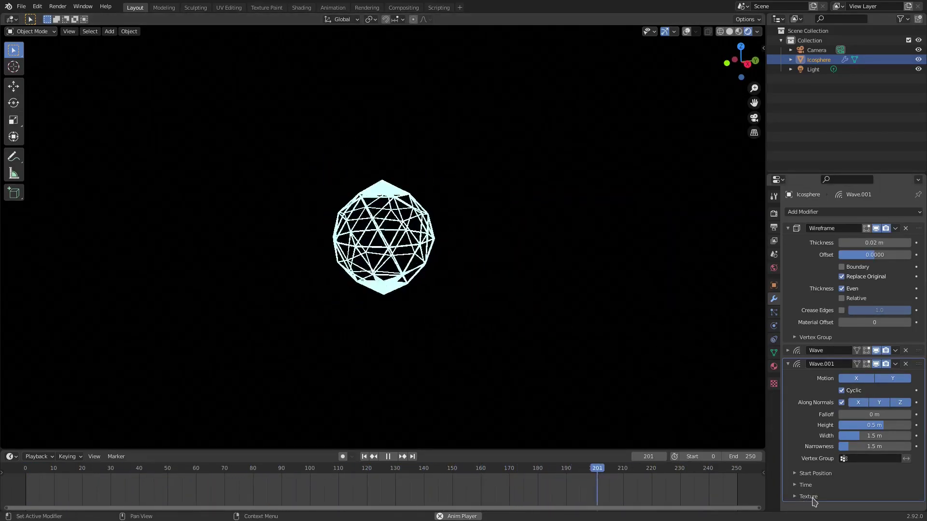
Set the second Wave modifier's time speed to 0.01 and its height to 0.036 m.
left_click(805, 485)
scroll(821, 435, "down", 2)
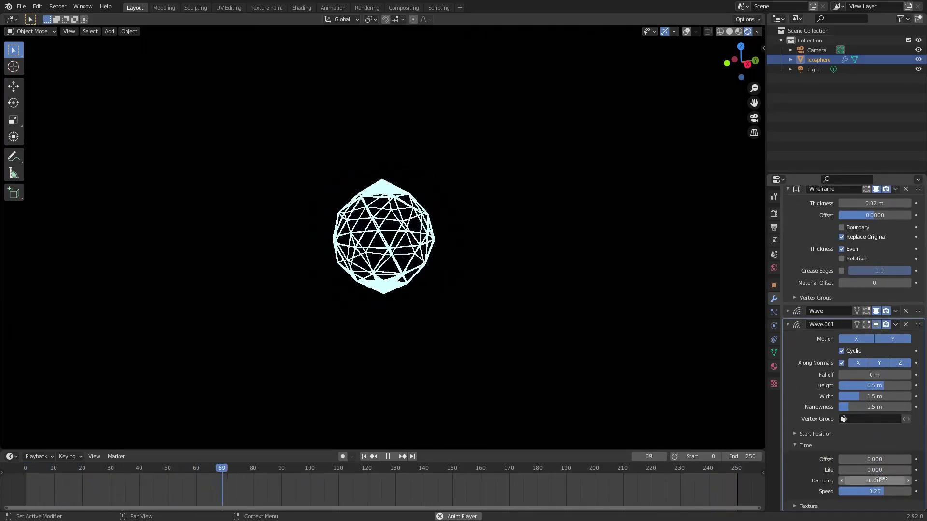
left_click_drag(884, 491, 875, 491)
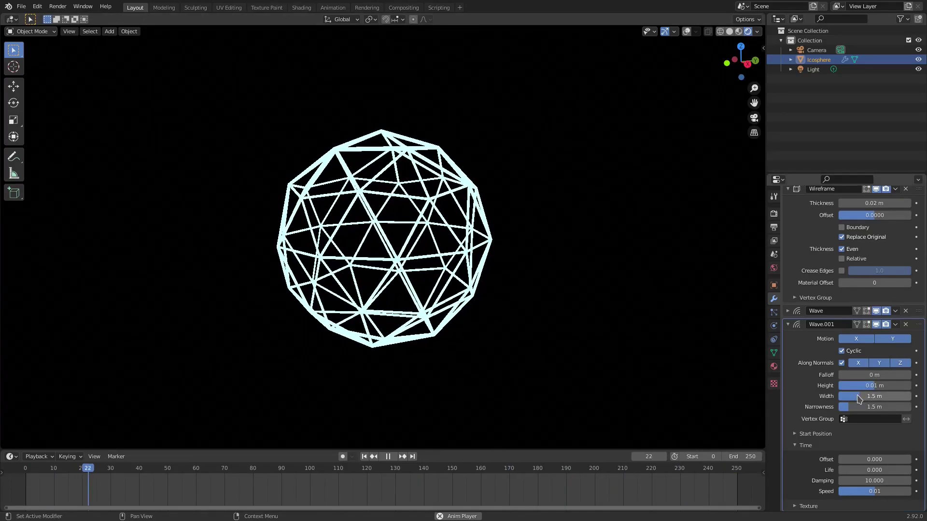
key("Return")
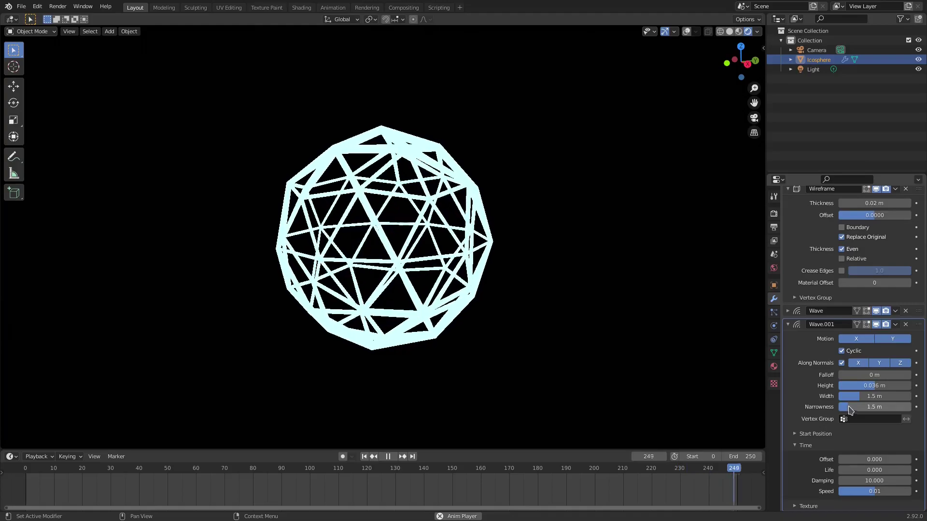
Set the Wireframe modifier's thickness to 0.003 m.
scroll(820, 357, "up", 2)
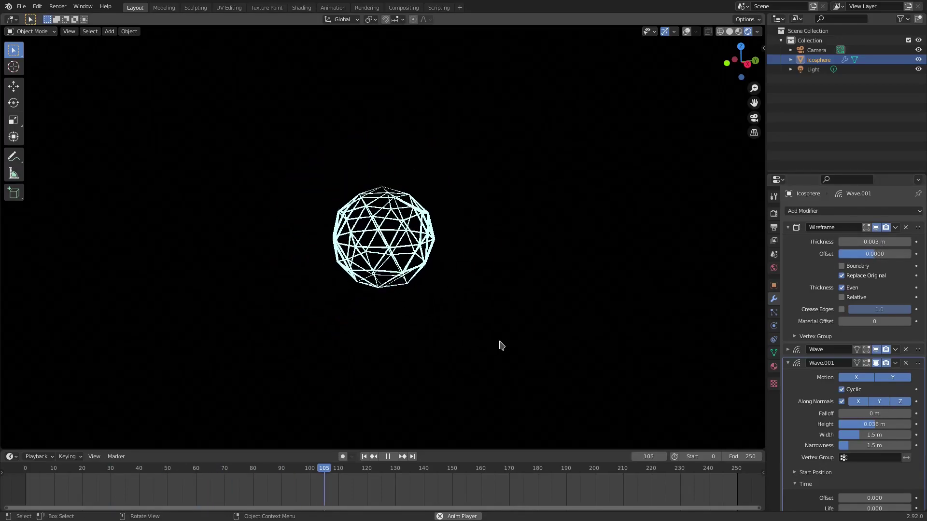
mouse_move(501, 345)
middle_mouse_down()
mouse_move(467, 359)
mouse_move(488, 349)
mouse_move(515, 355)
middle_mouse_up()
scroll(467, 360, "up", 3)
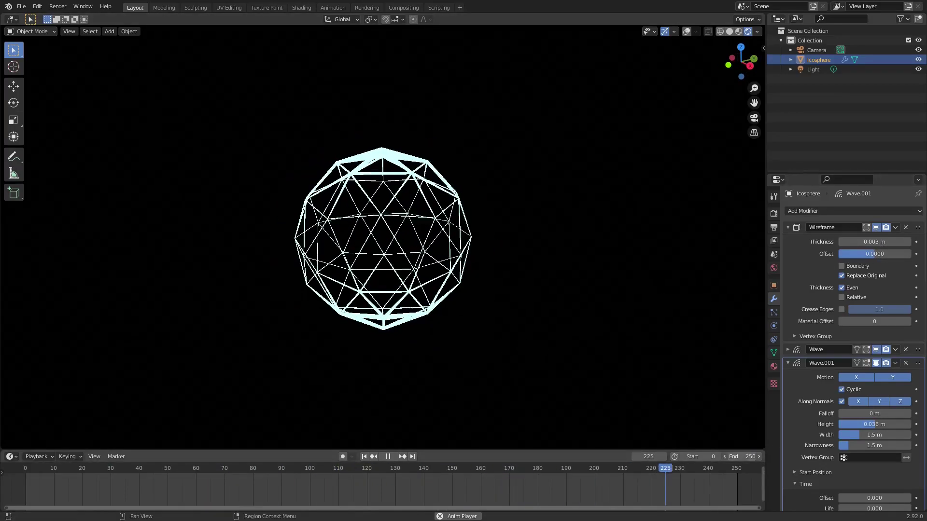
Set the animation's end frame to 500.
type("300")
key("Return")
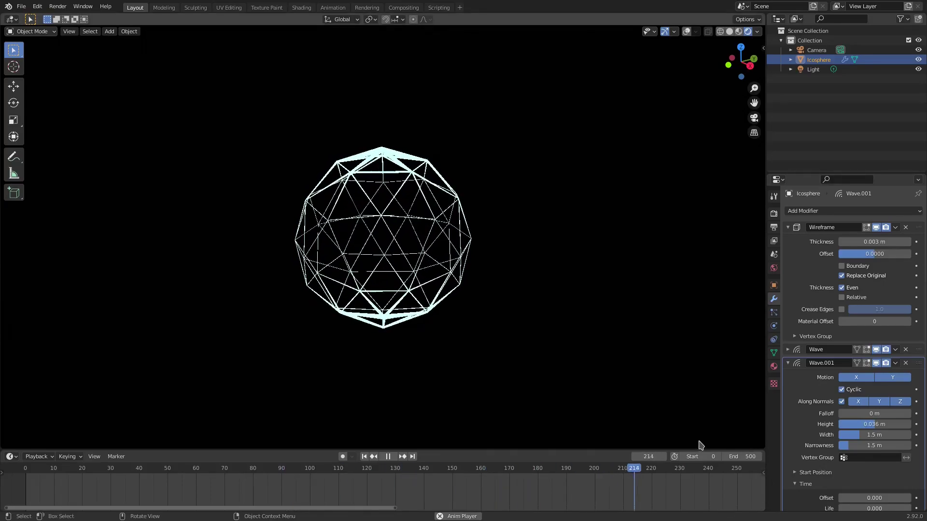
middle_click_drag(407, 279, 489, 310)
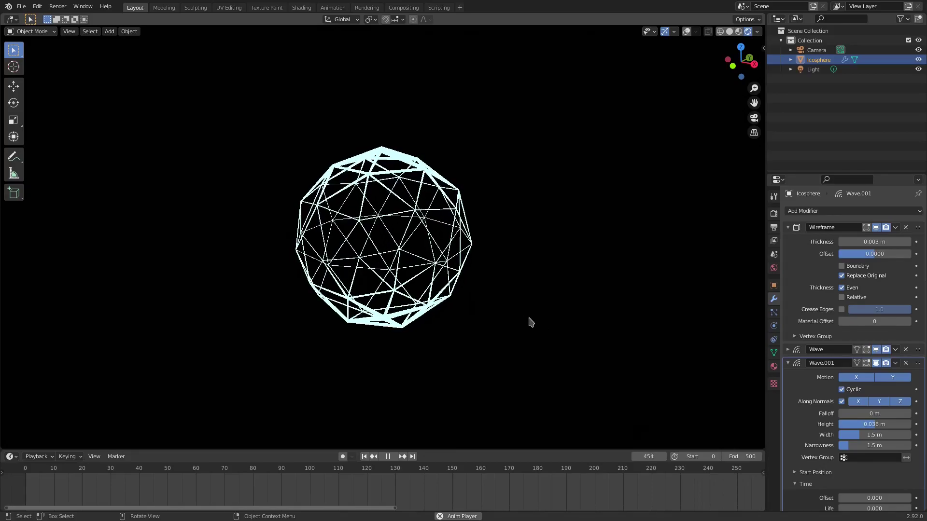
Enable Bloom in the Eevee render settings.
left_click(773, 227)
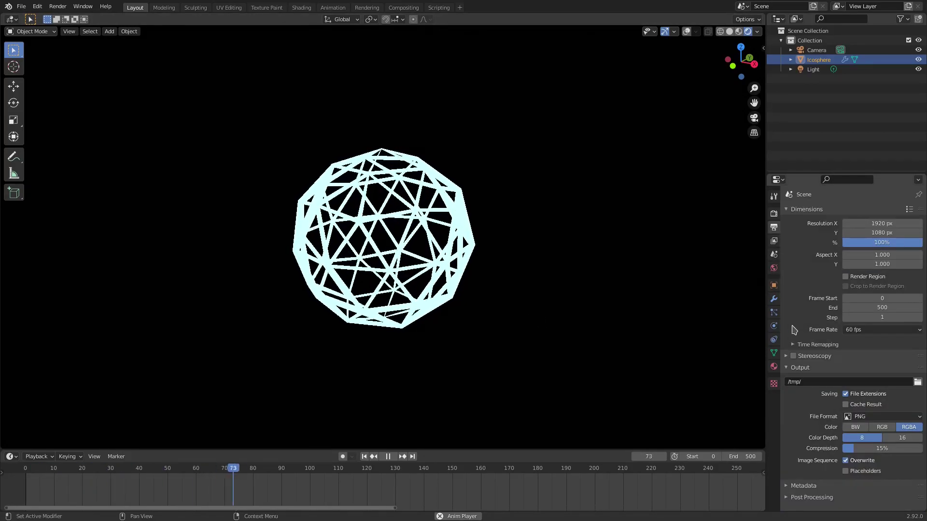
left_click(774, 241)
left_click(774, 213)
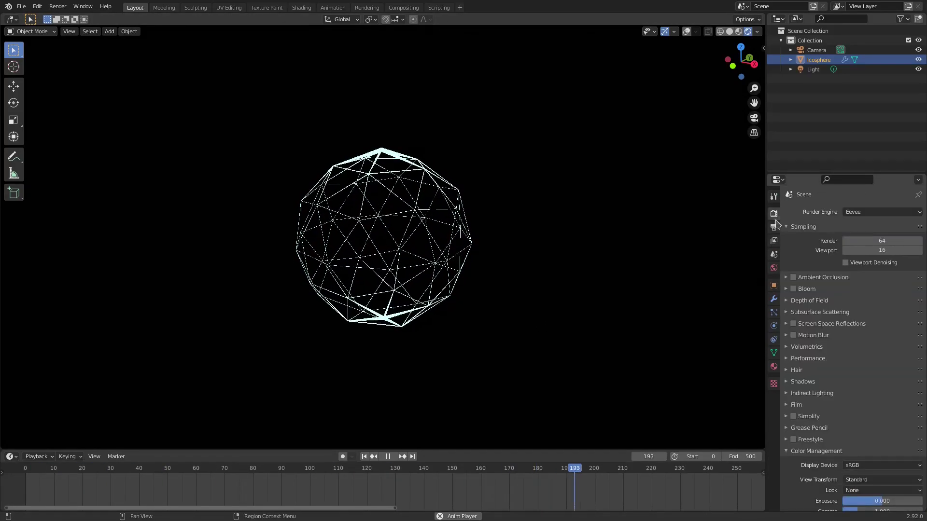
left_click(793, 289)
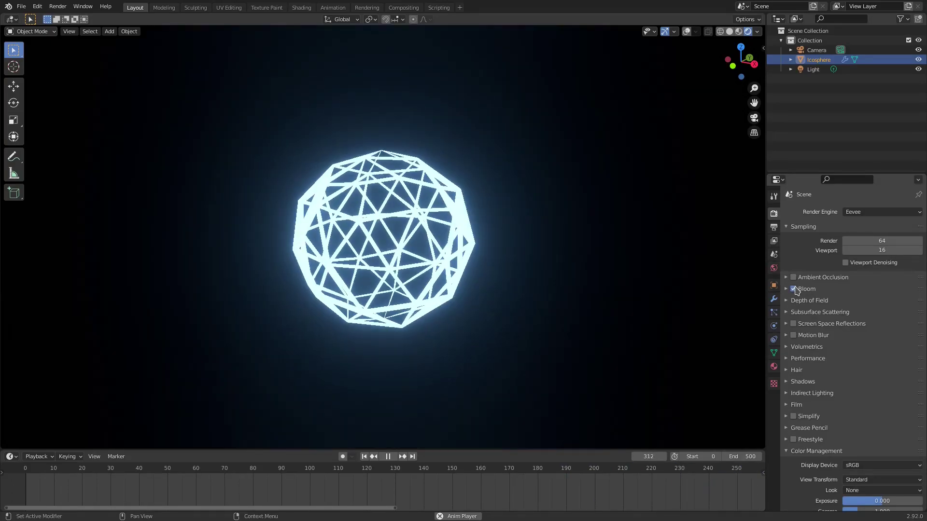
Review the settings of both Wave modifiers and restart the animation from its first frame.
left_click(774, 366)
left_click(773, 299)
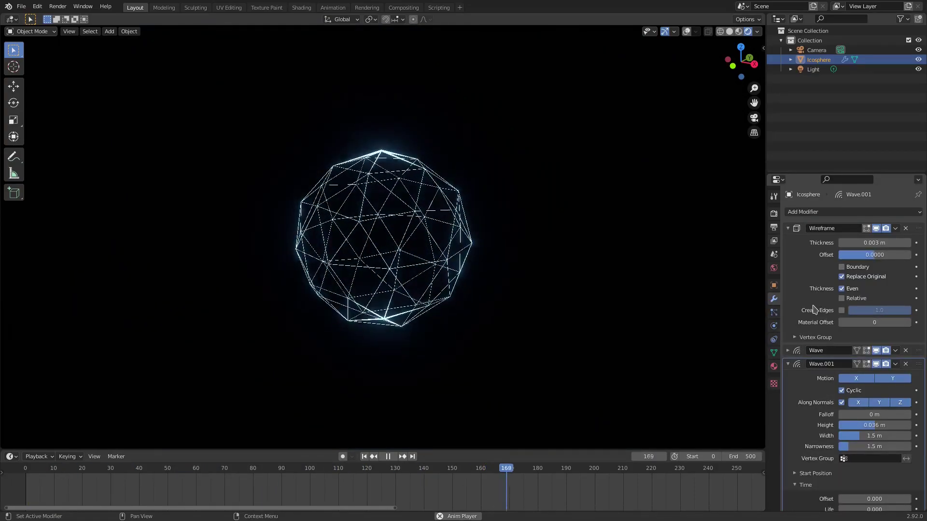
left_click(788, 350)
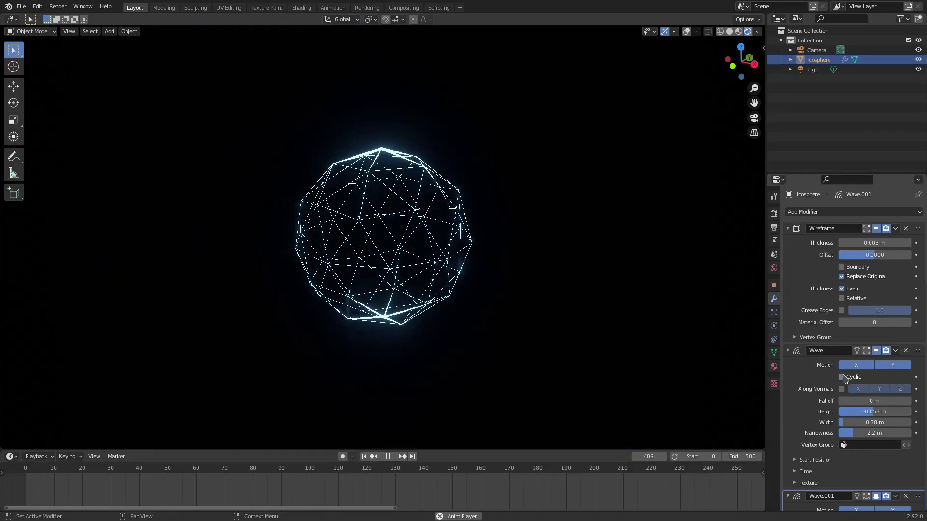
scroll(856, 413, "down", 5)
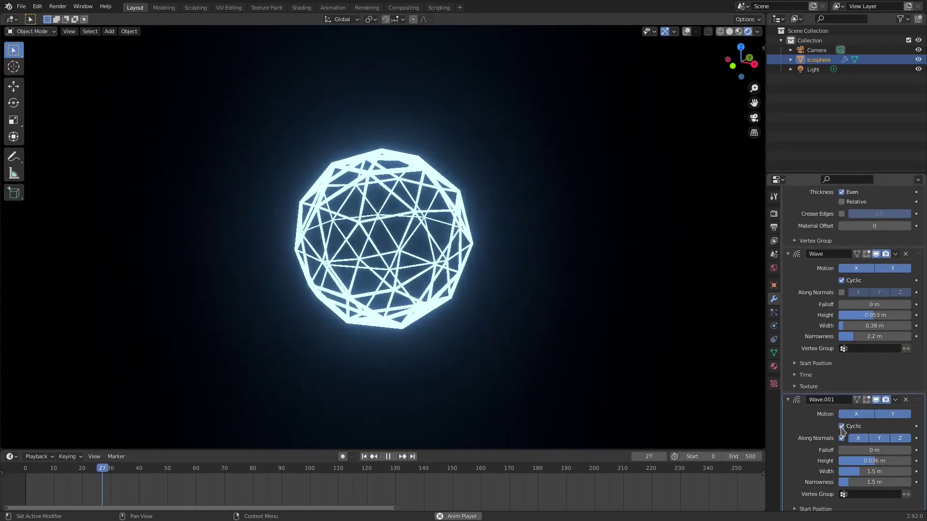
left_click(364, 457)
scroll(666, 496, "down", 16)
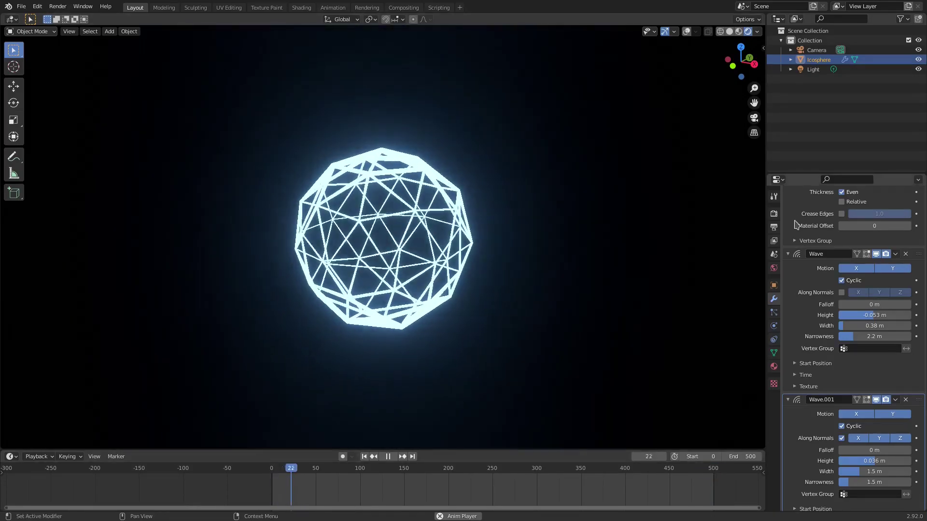
Disable Bloom in the Eevee render settings.
left_click(773, 213)
left_click(793, 254)
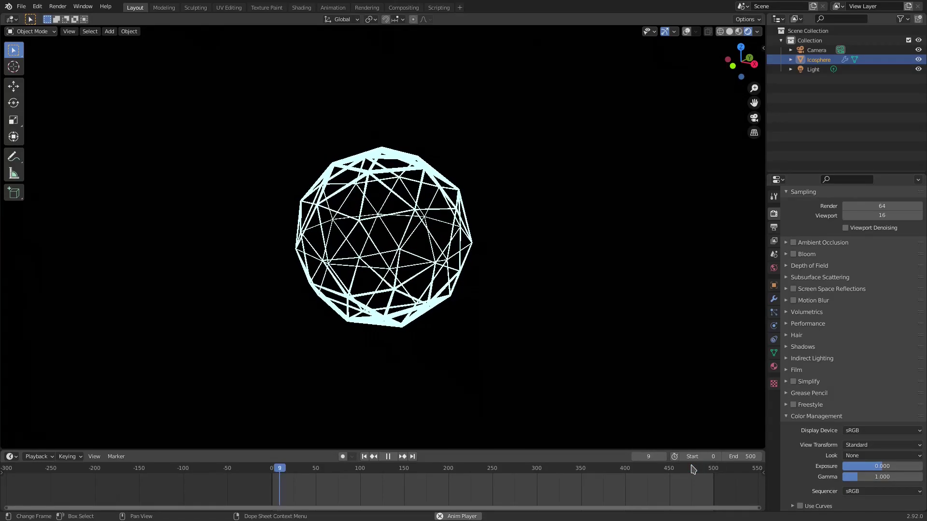
Enable Bloom in the Eevee render settings and review the Time settings of both Wave modifiers on the icosphere.
left_click(793, 254)
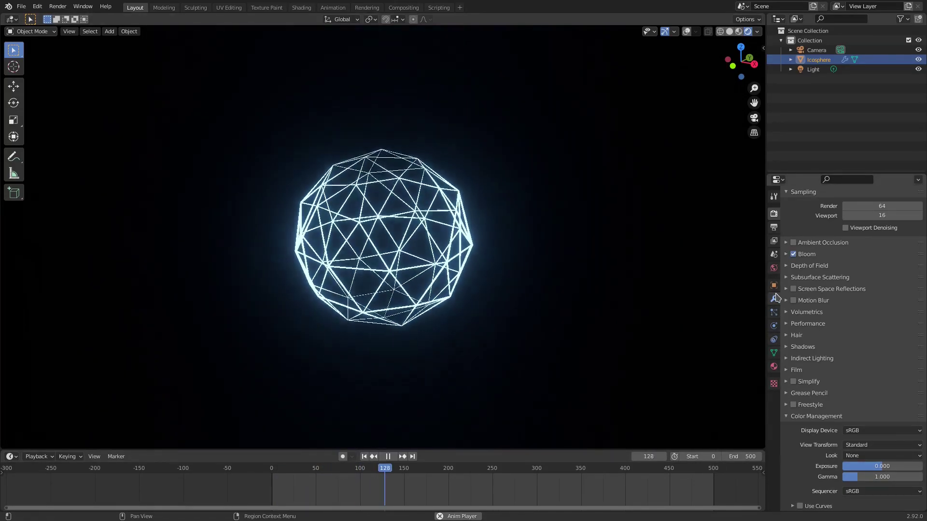
left_click(774, 299)
scroll(830, 376, "down", 5)
scroll(827, 386, "down", 3)
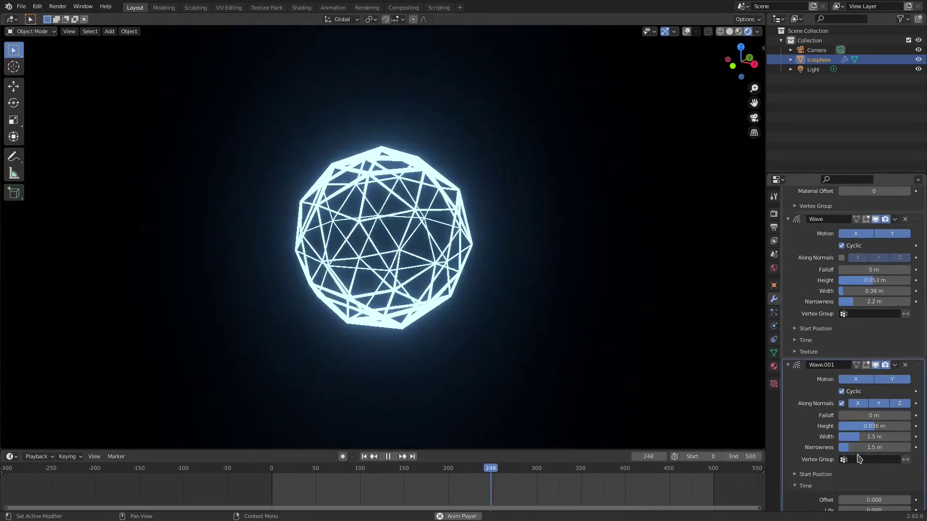
scroll(810, 440, "down", 2)
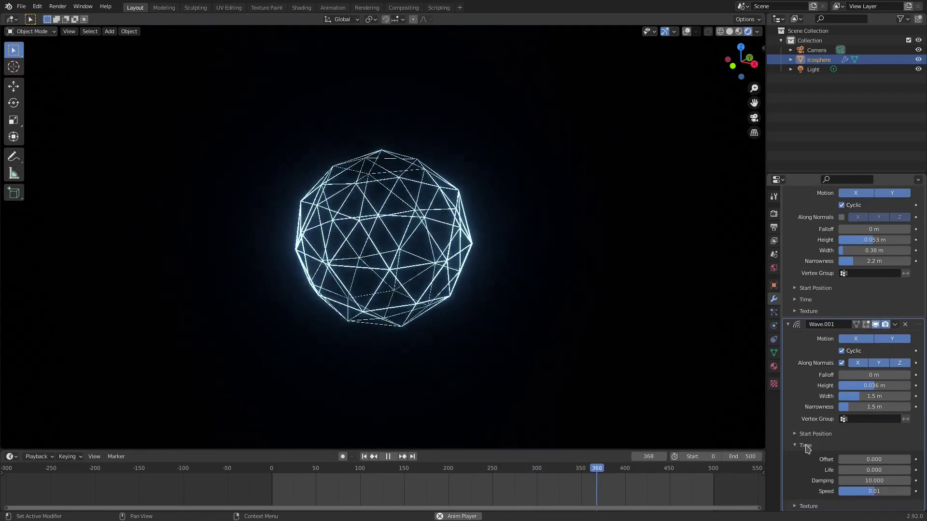
left_click(819, 299)
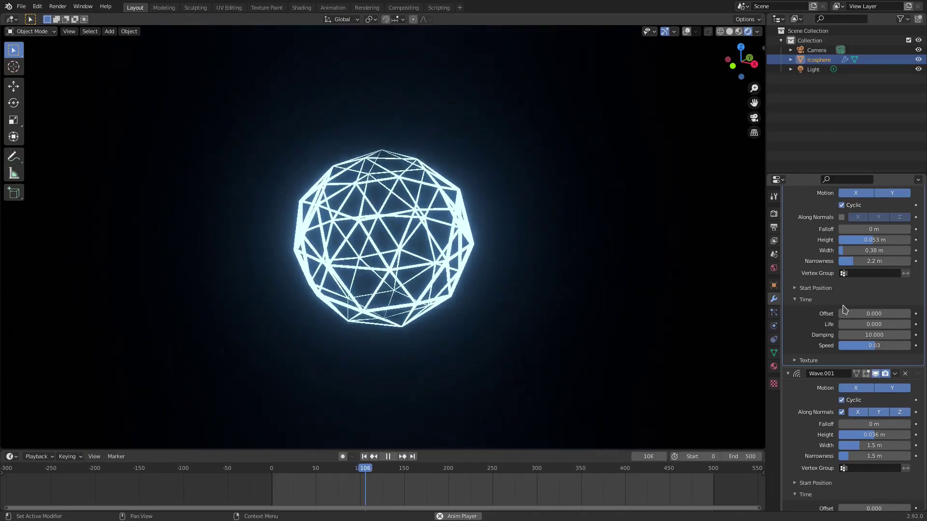
left_click(816, 300)
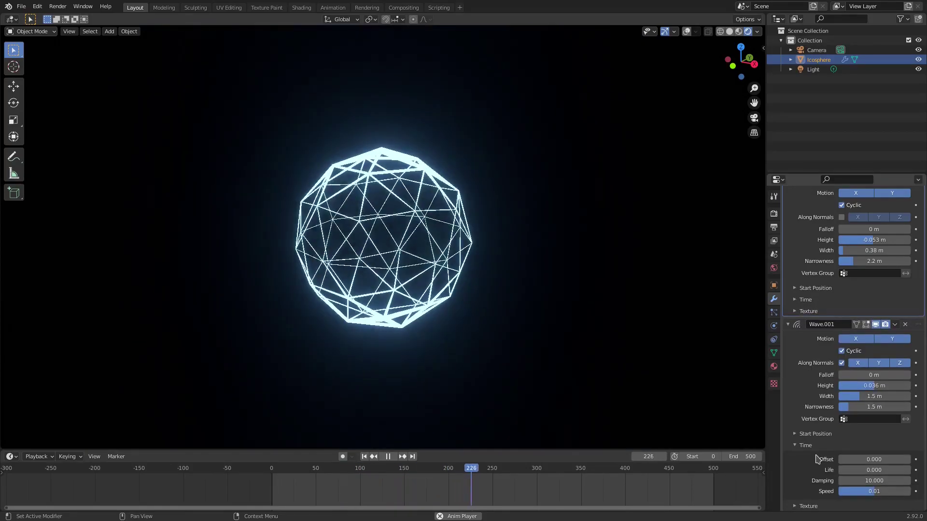
scroll(821, 347, "up", 8)
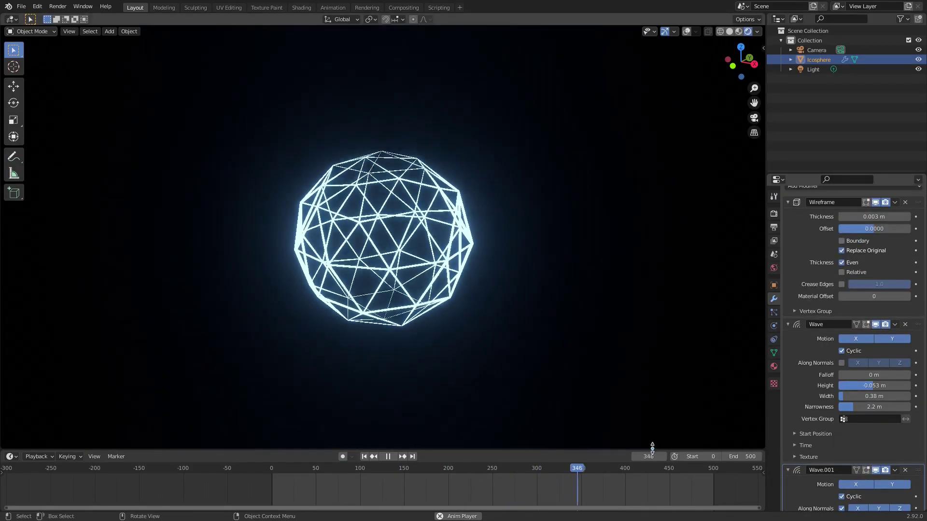
Set the animation's end frame to 250.
left_click(742, 454)
type("25")
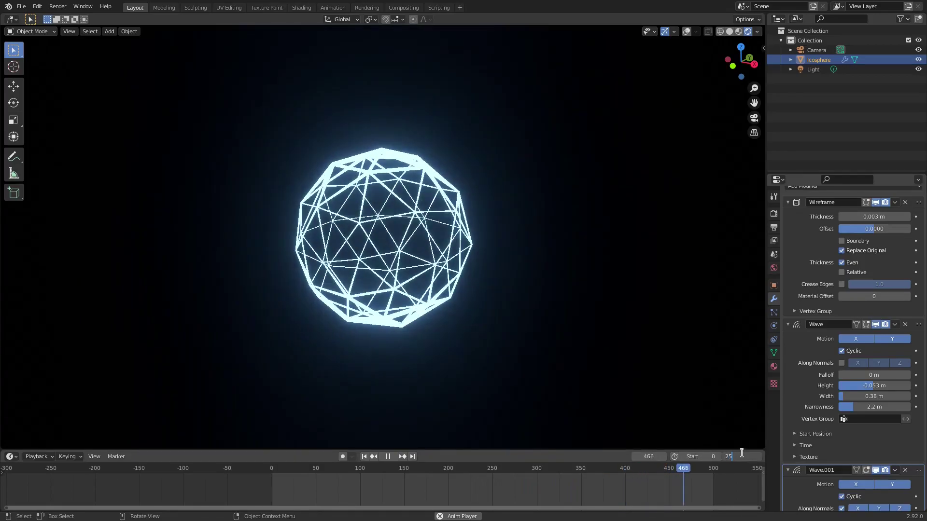
type("0")
key("Return")
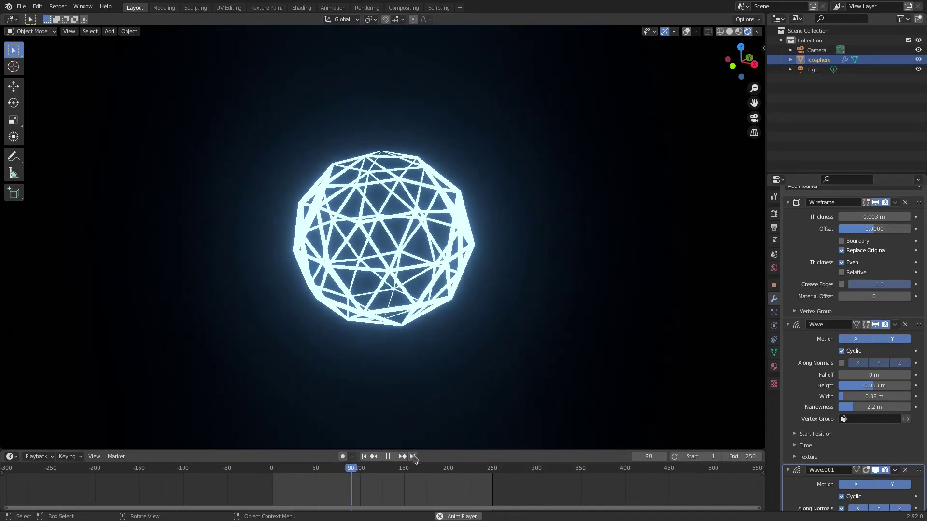
Play the loop from near its last frame, restart it from the beginning, and set the animation's start frame to 0.
left_click(482, 470)
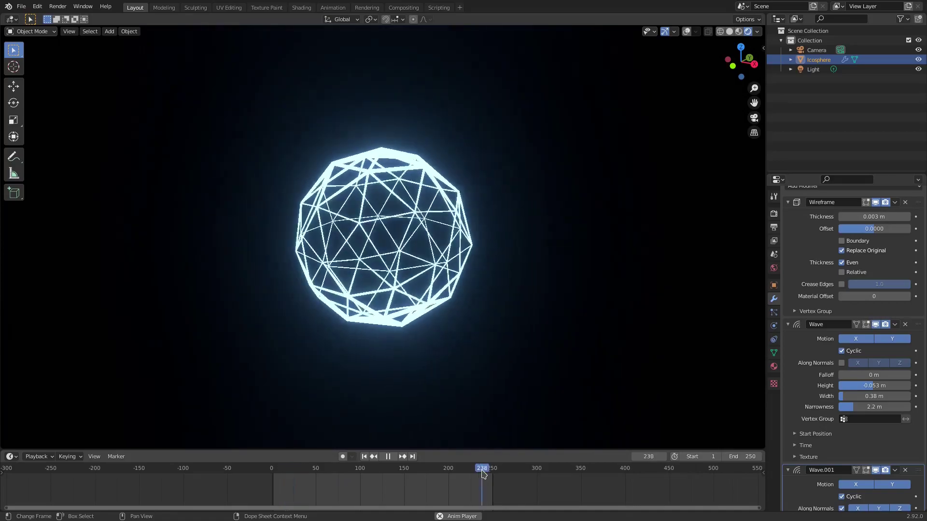
key("shift+Left")
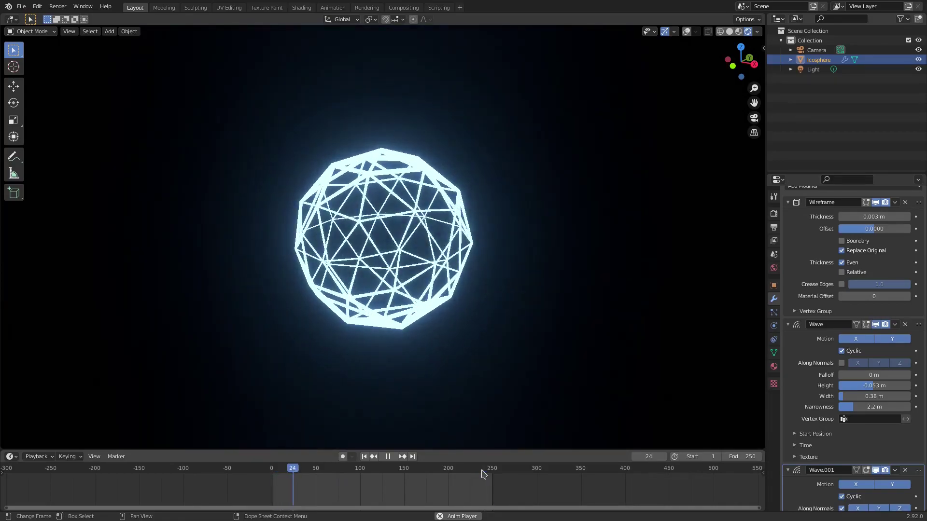
key("shift+Left")
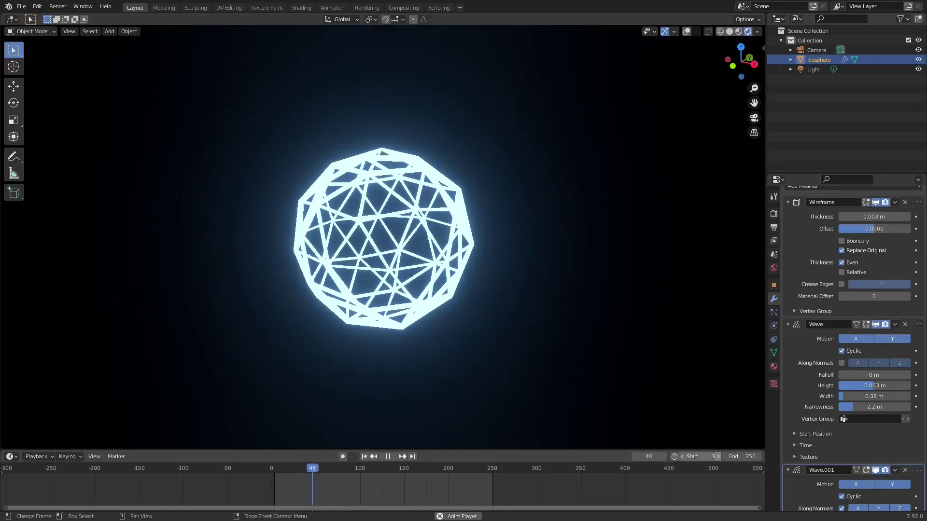
left_click(683, 457)
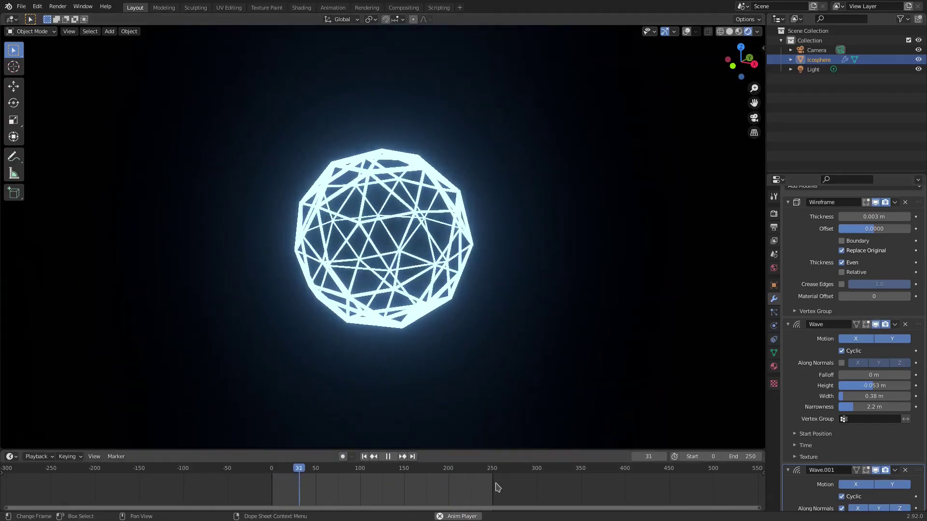
Examine the first Wave modifier's Time settings on the icosphere.
left_click(805, 445)
scroll(838, 427, "down", 5)
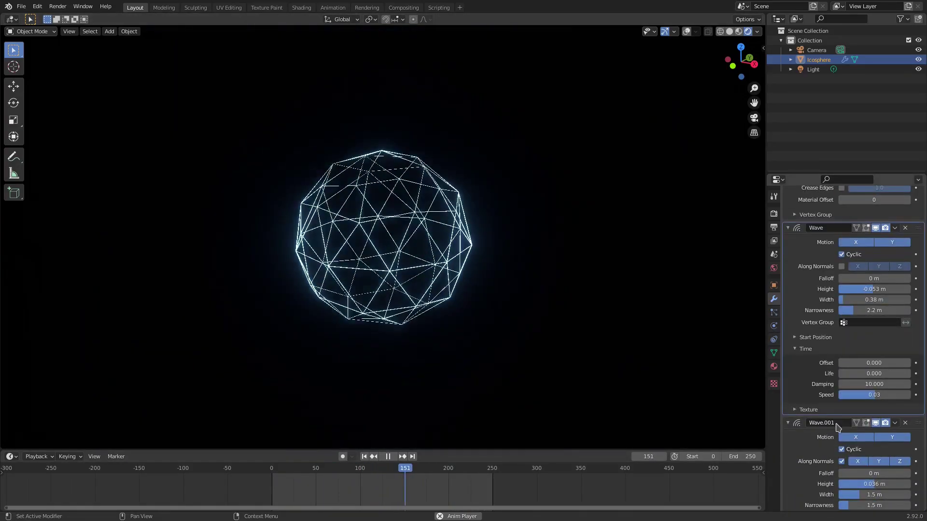
left_click(805, 349)
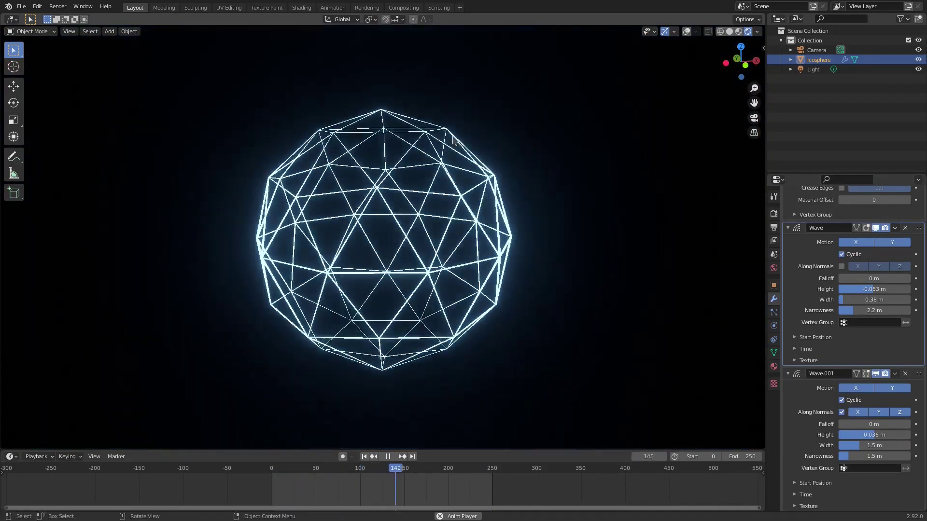
Add a Monkey mesh to the scene and move it beside the wireframe icosphere.
scroll(549, 307, "up", 3)
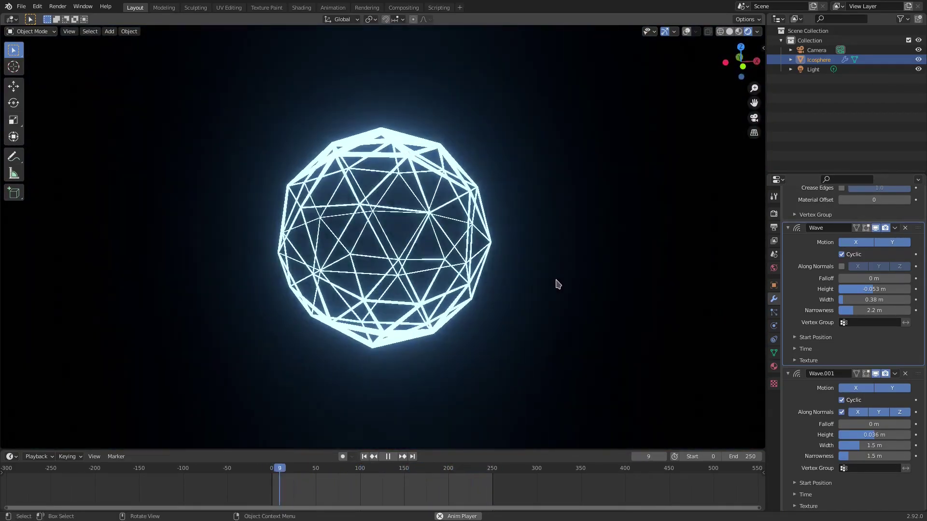
scroll(554, 282, "down", 3)
middle_click_drag(536, 274, 439, 240)
key("shift+a")
mouse_move(458, 234)
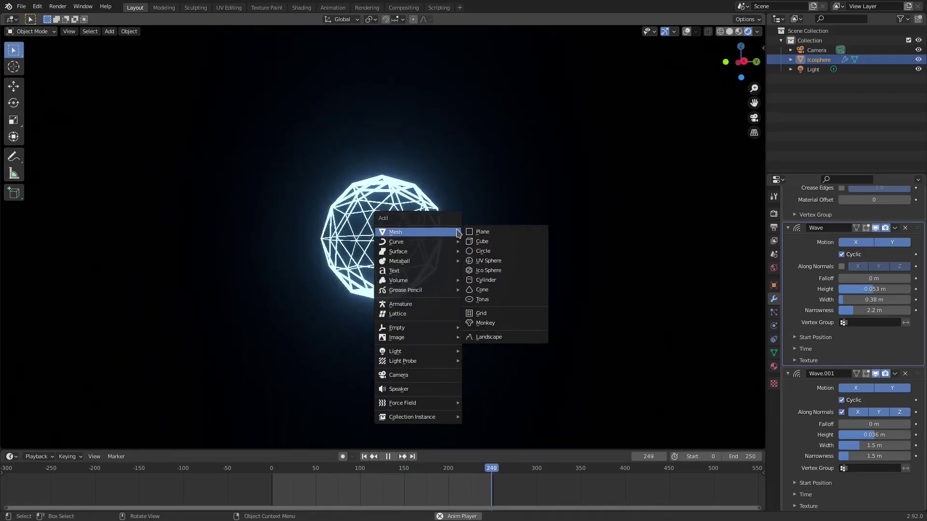
left_click(499, 323)
key("g")
left_click(549, 287)
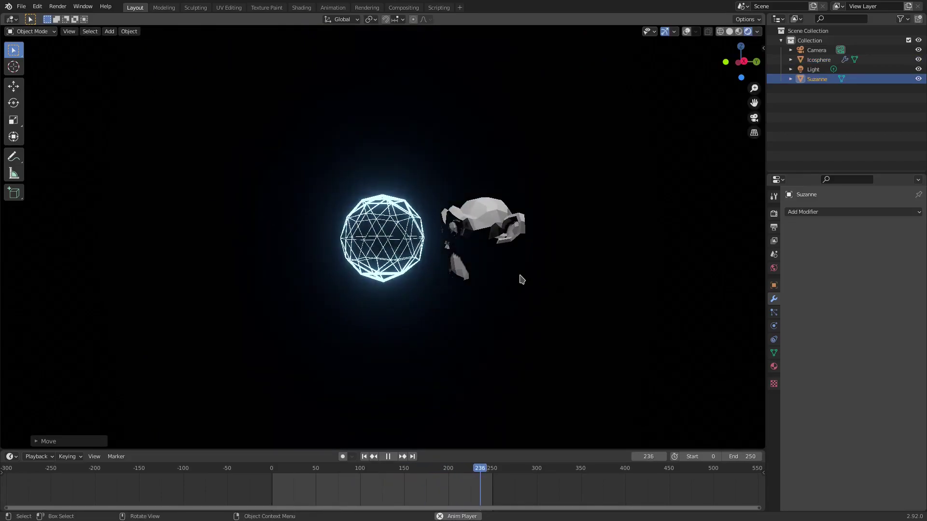
key("g")
left_click(556, 285)
Rotate the monkey head with free trackball rotation so its face points towards the view.
middle_click_drag(556, 285, 573, 285)
key("r")
key("r")
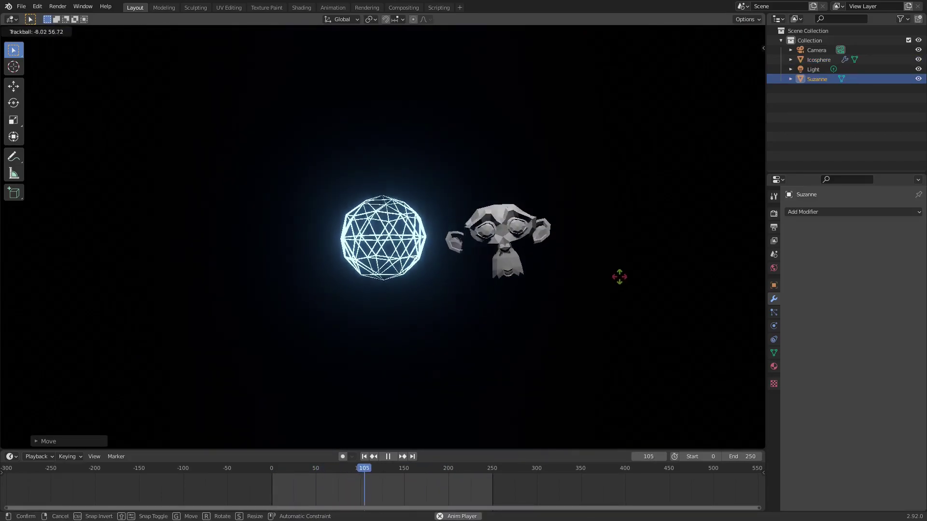
left_click(649, 285)
Assign the icosphere's existing blue emission material to the monkey head.
left_click(774, 367)
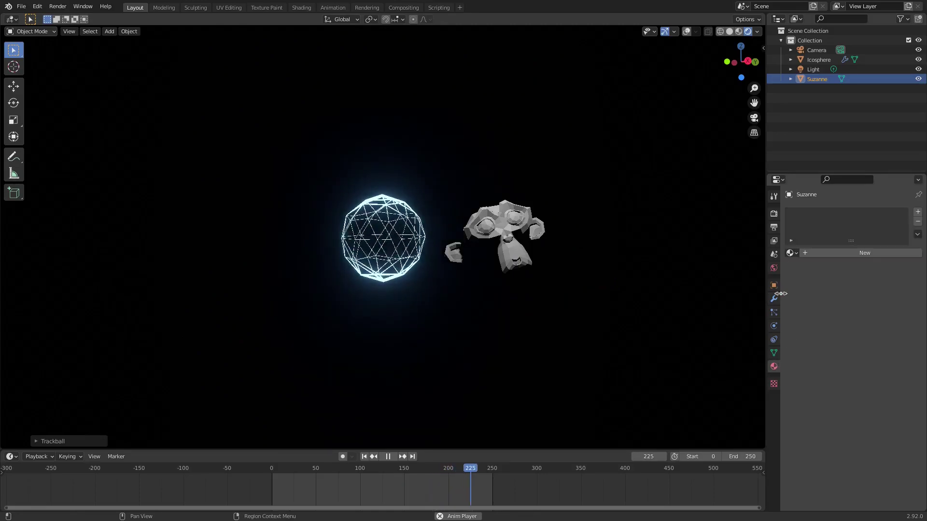
left_click(792, 253)
left_click(814, 265)
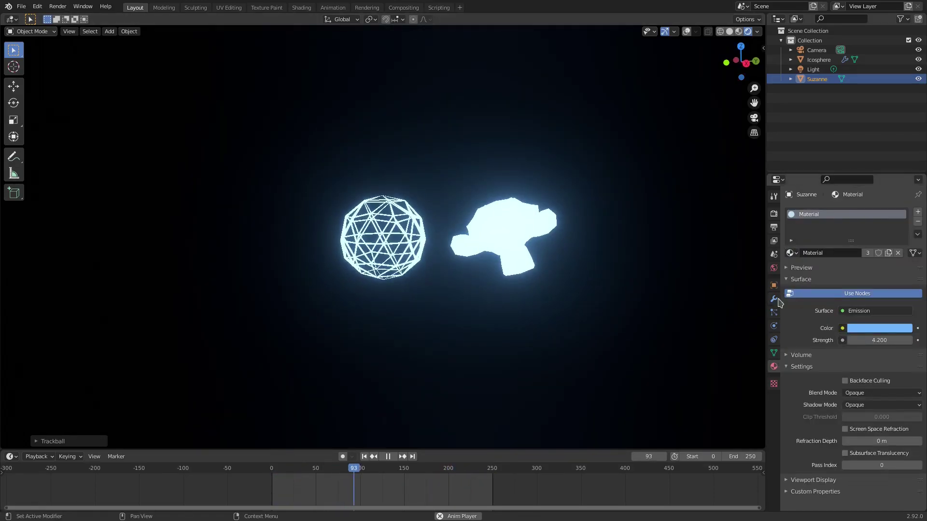
Show the viewport overlays and link the icosphere's modifiers to the monkey head, with the icosphere as the active object.
left_click(686, 32)
scroll(465, 212, "up", 3)
left_click(379, 185)
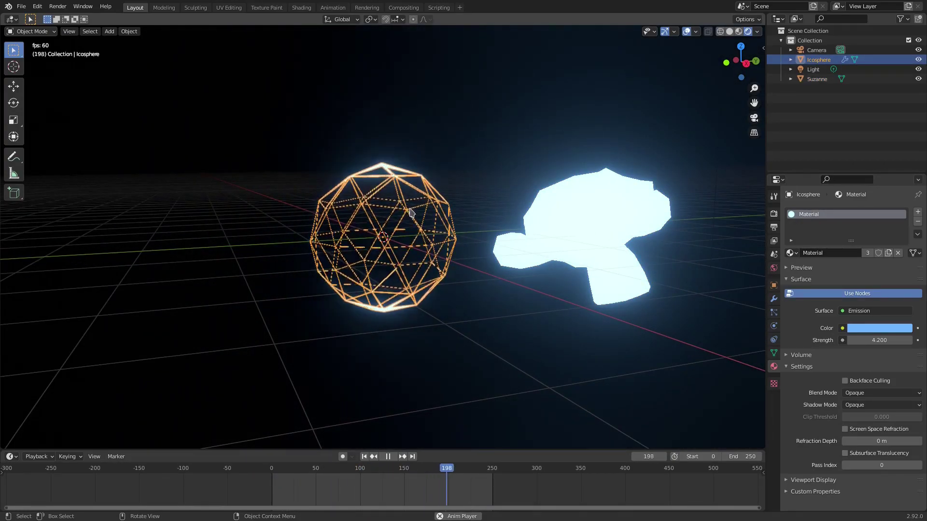
left_click(586, 208, "shift")
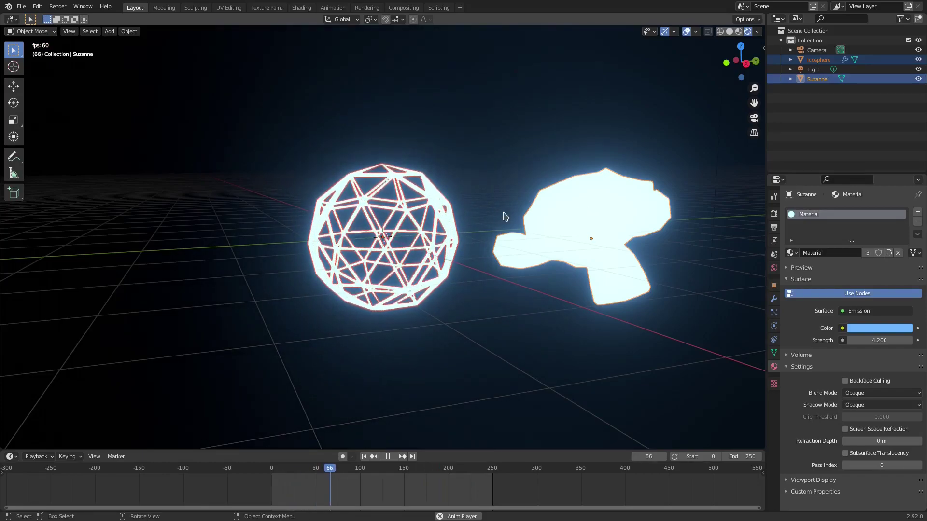
left_click(411, 199, "shift")
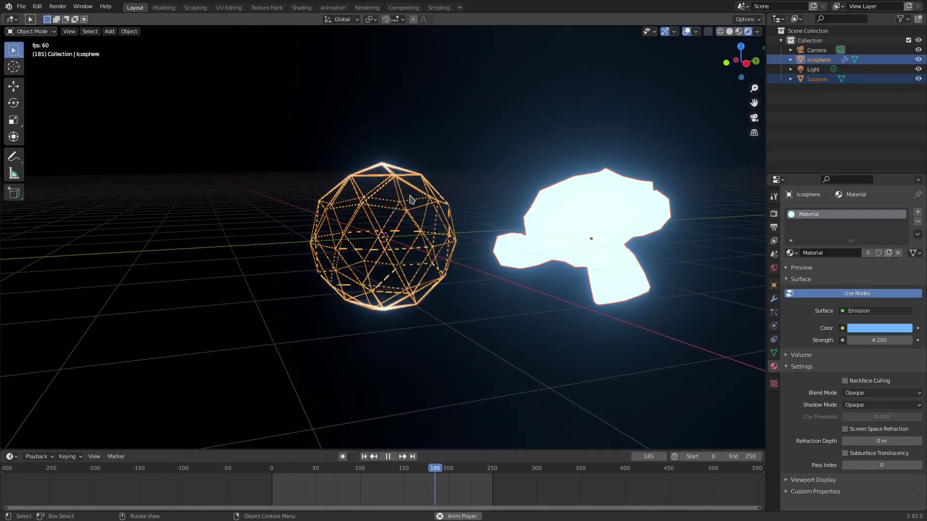
key("ctrl+l")
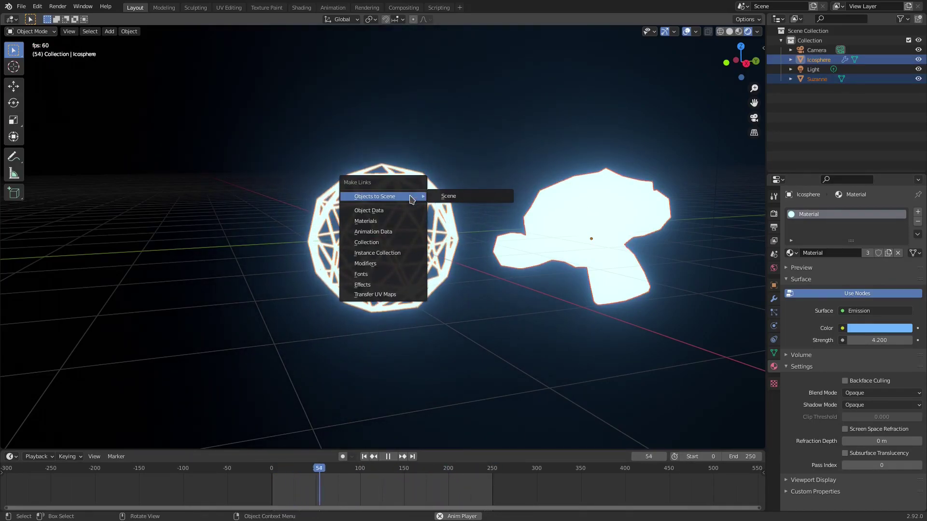
left_click(386, 263)
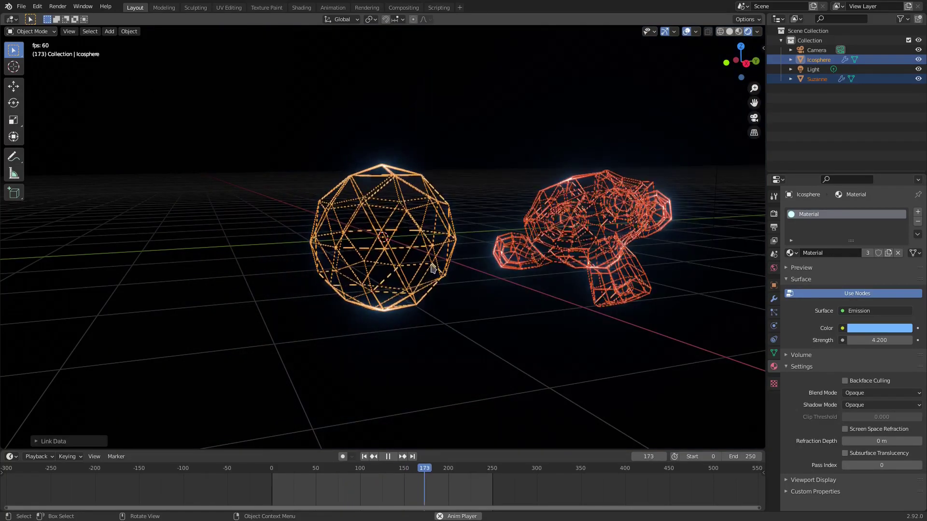
Clear the monkey head's rotation and location, and move it along the X axis away from the icosphere.
left_click(622, 186)
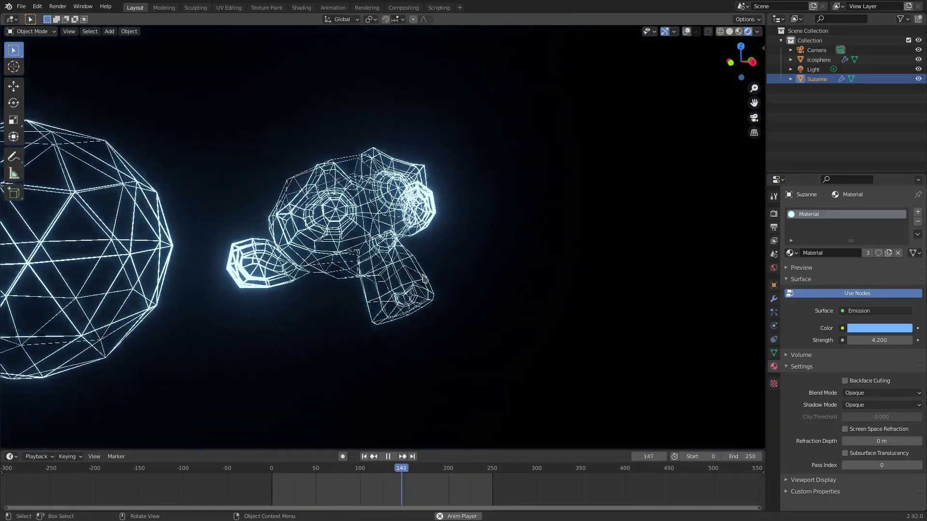
key("alt+r")
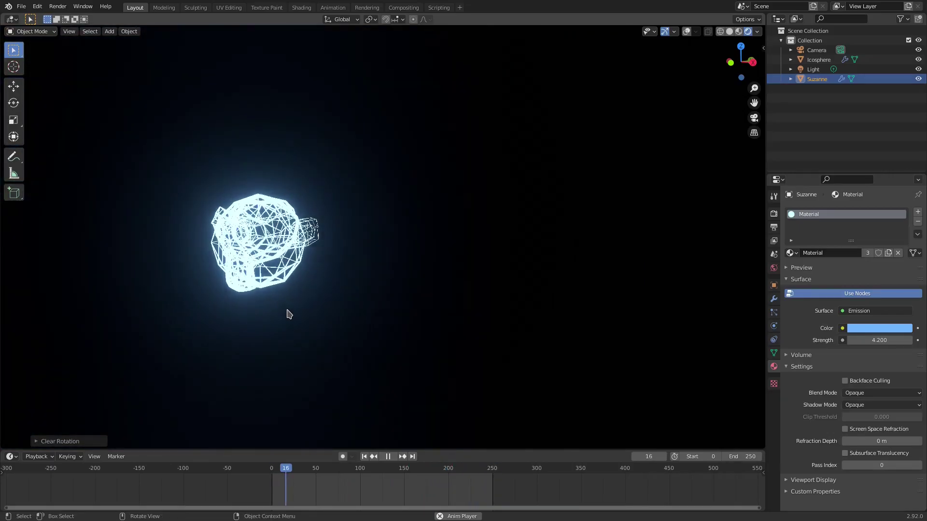
key("g")
key("x")
left_click(438, 355)
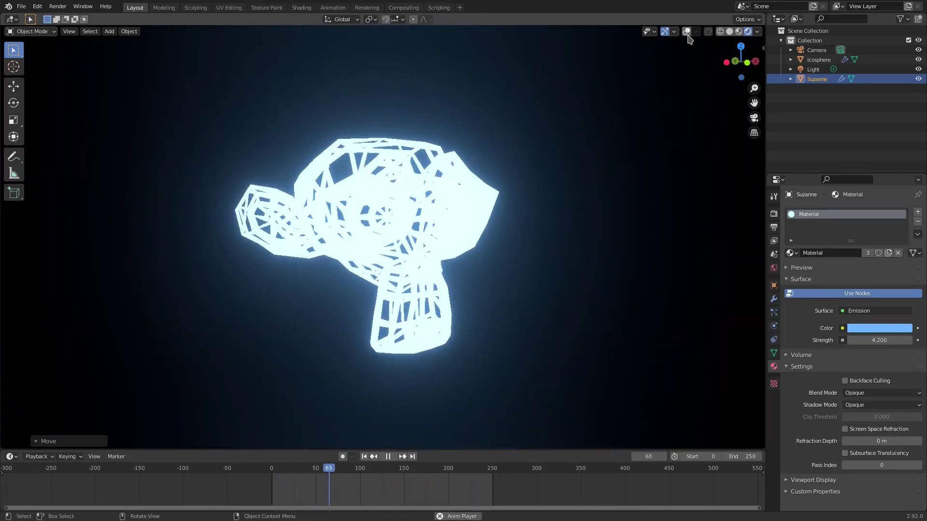
Turn the viewport overlays back on and duplicate the monkey head in place.
left_click(686, 30)
key("shift+d")
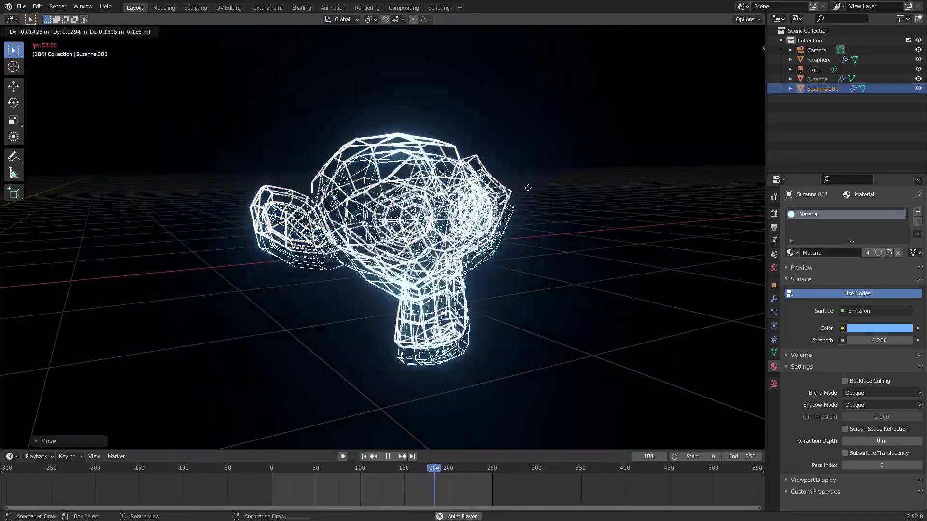
right_click(575, 186)
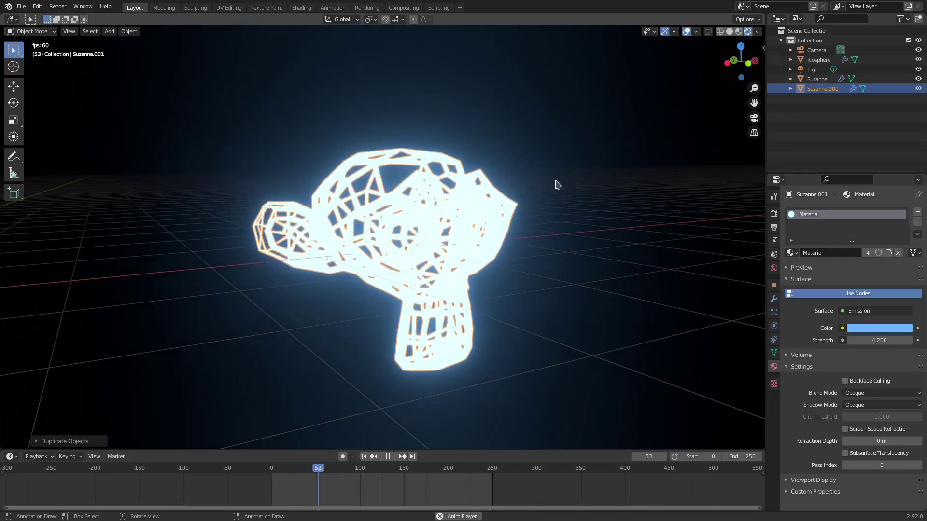
Remove the Wireframe modifier from the duplicated monkey head, keeping both Wave modifiers.
left_click(773, 300)
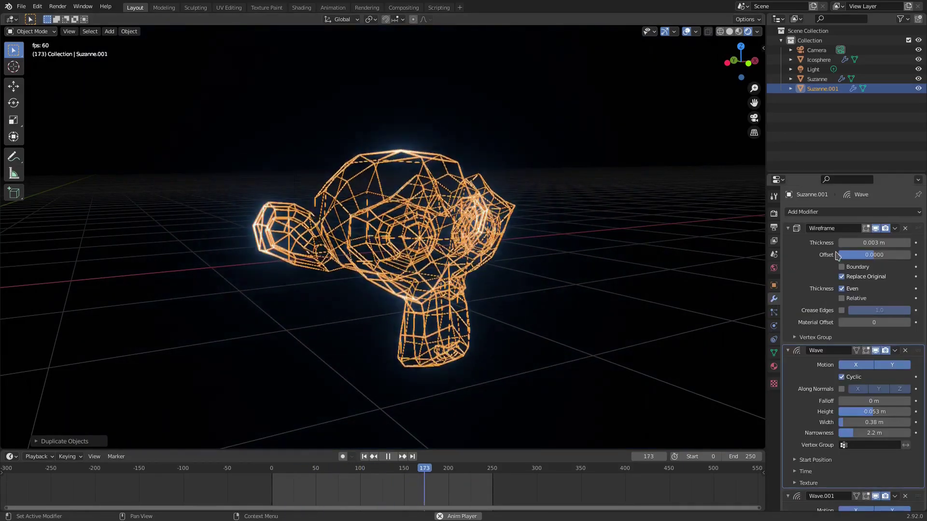
left_click(906, 229)
scroll(507, 201, "up", 4)
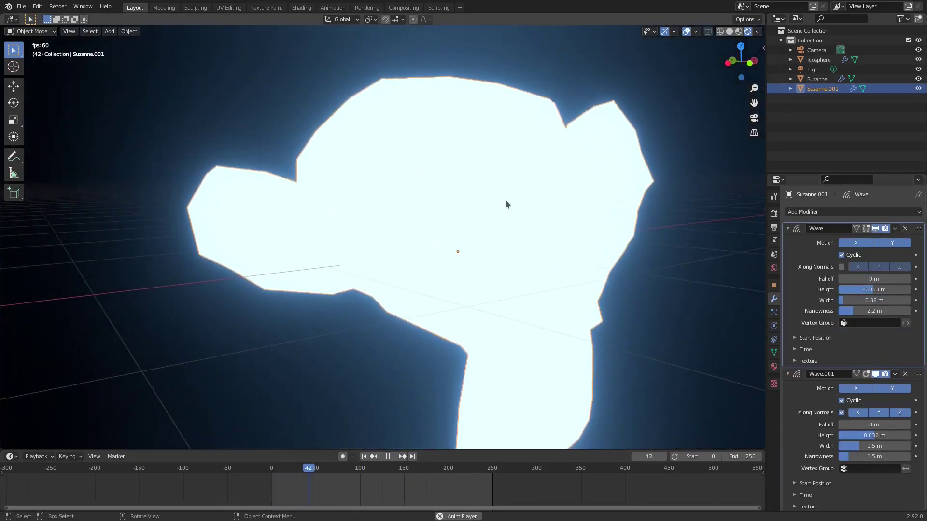
scroll(642, 221, "down", 4)
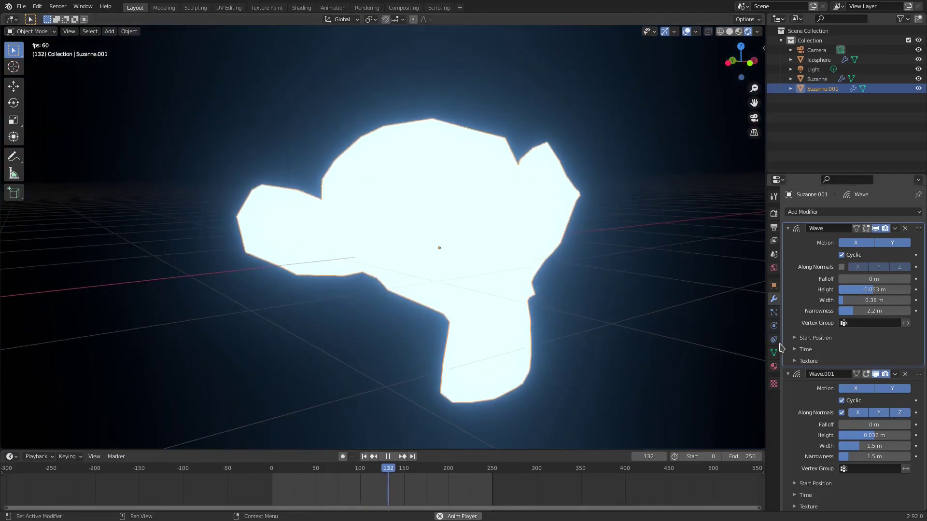
Make the duplicated monkey head's material a single-user copy.
left_click(773, 367)
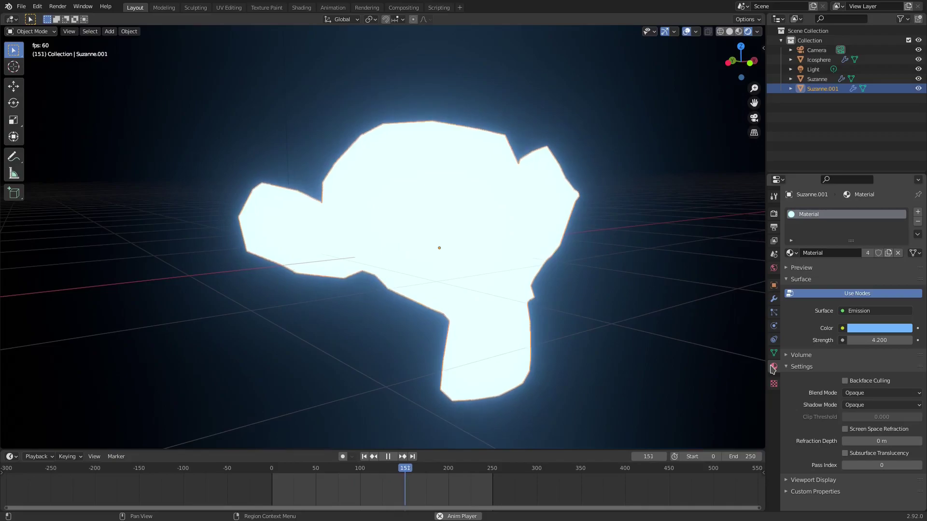
left_click(868, 253)
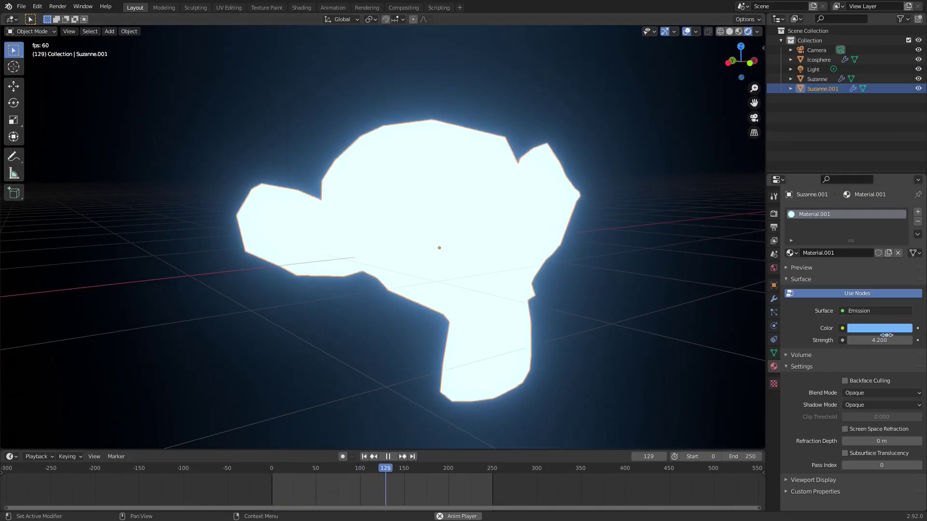
Set the duplicated monkey head's emission strength to 0.900 and select the wireframe monkey head.
left_click_drag(883, 340, 851, 339)
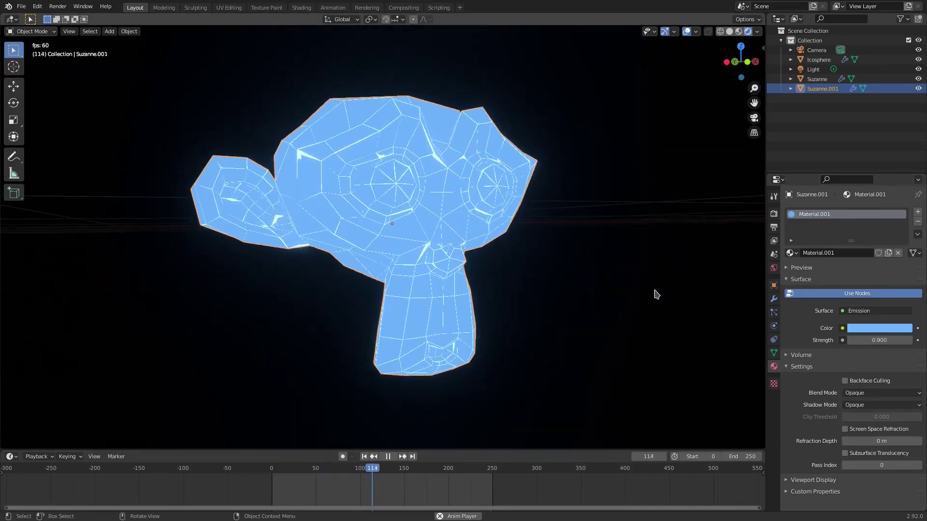
left_click(443, 250)
middle_click_drag(441, 252, 467, 254)
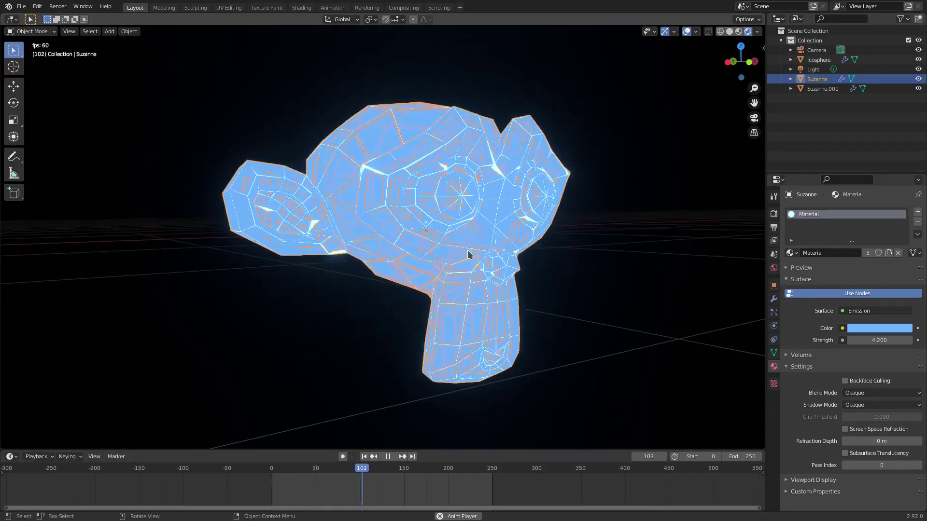
left_click(386, 238)
left_click(386, 238)
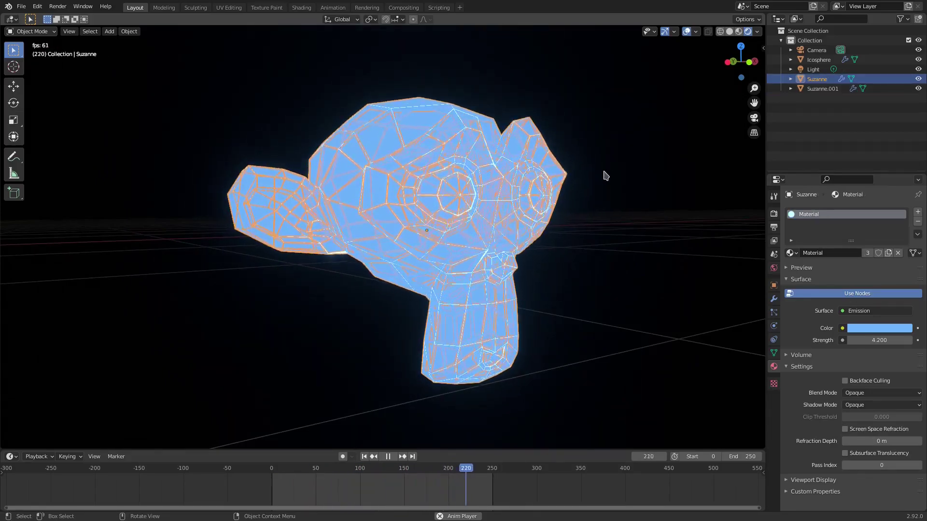
Remove the second Wave modifier, Wave.001, from the wireframe monkey head.
left_click(773, 299)
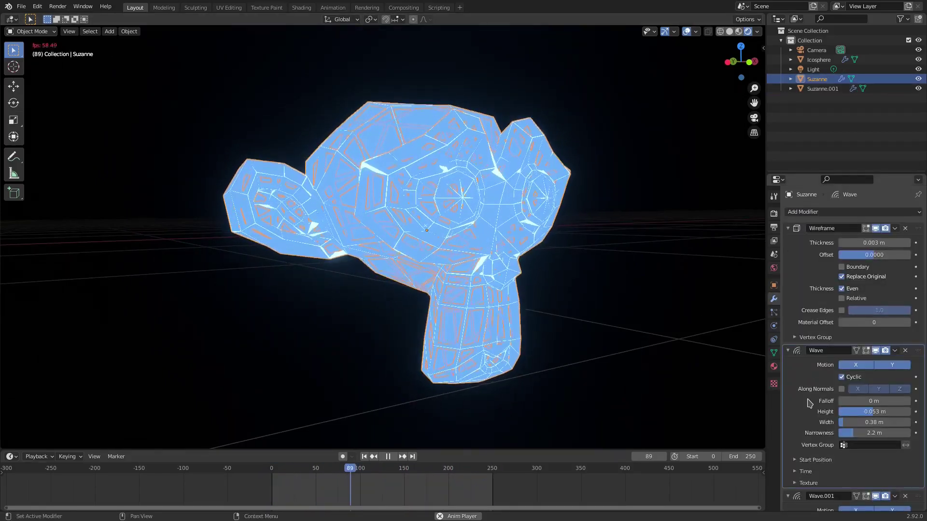
scroll(849, 386, "down", 8)
left_click(904, 419)
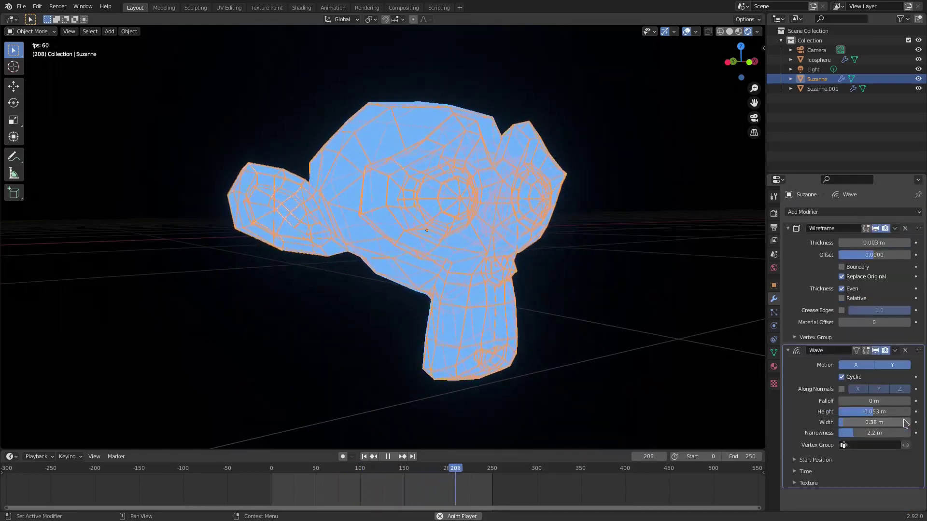
Check the solid and wireframe monkey heads in turn and undo the removal of the wireframe head's second Wave modifier.
left_click(517, 246)
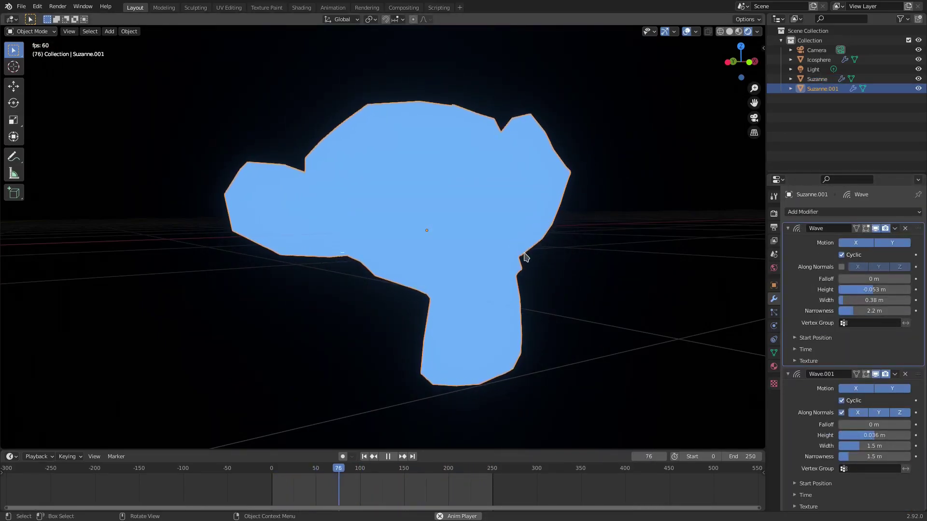
left_click(447, 229)
left_click(447, 228)
left_click(447, 229)
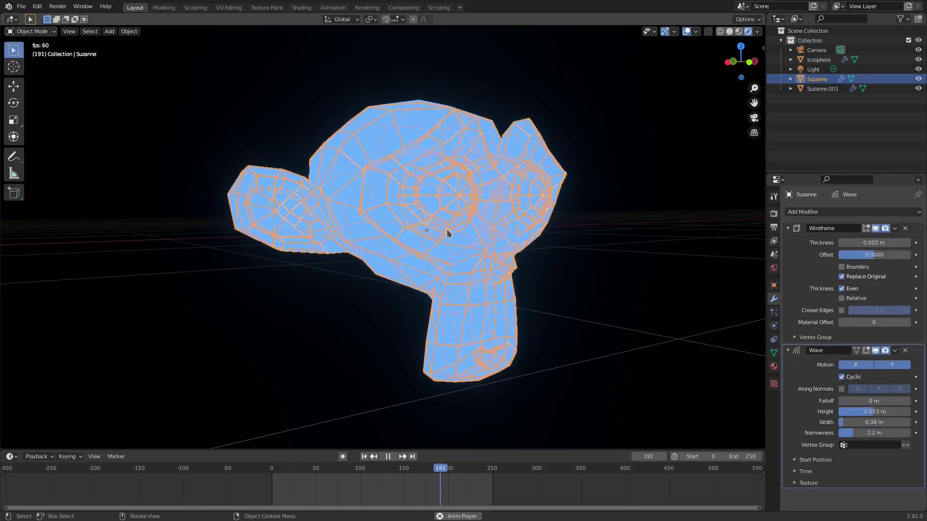
left_click(511, 294)
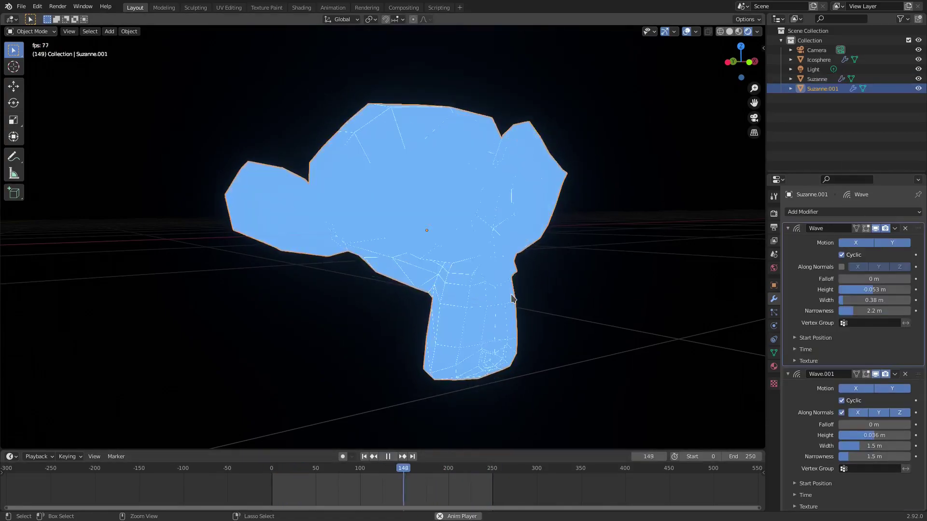
left_click(511, 294)
left_click(511, 294)
left_click(511, 294)
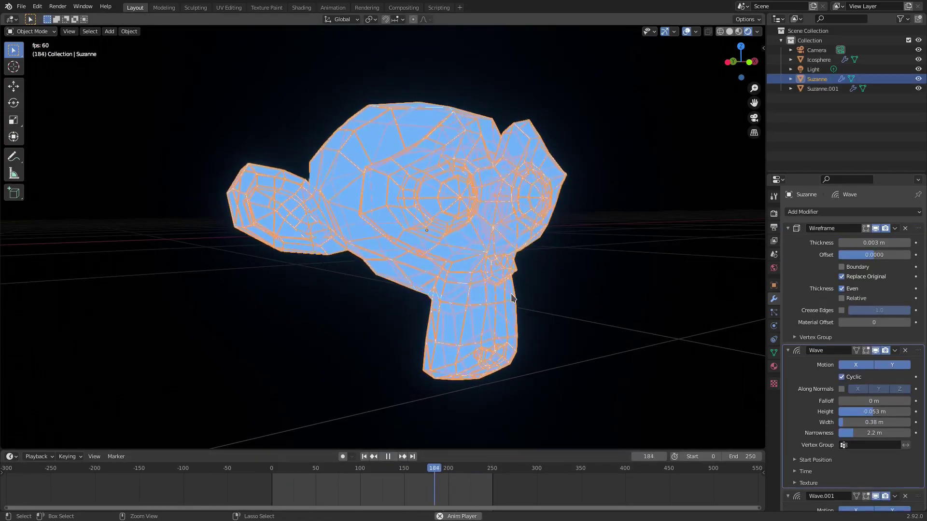
left_click(511, 294)
left_click(463, 255)
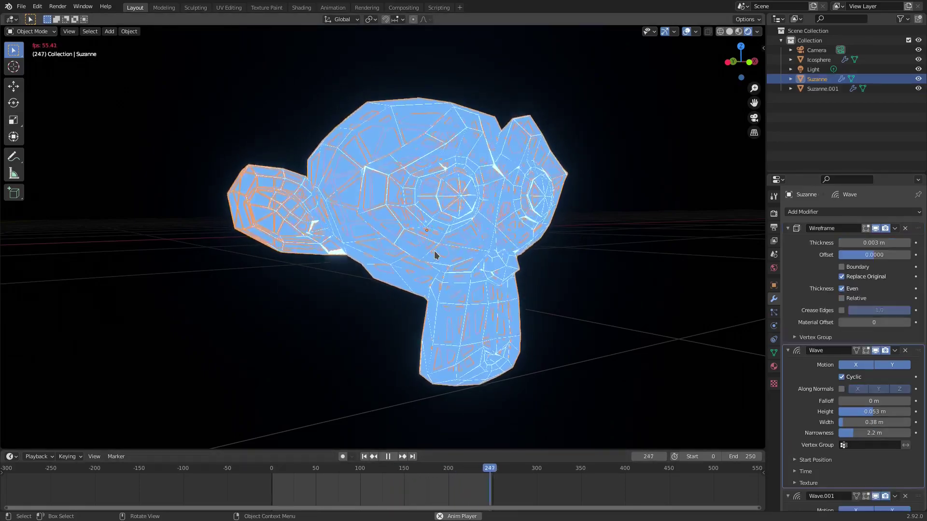
left_click(429, 236)
left_click(420, 234)
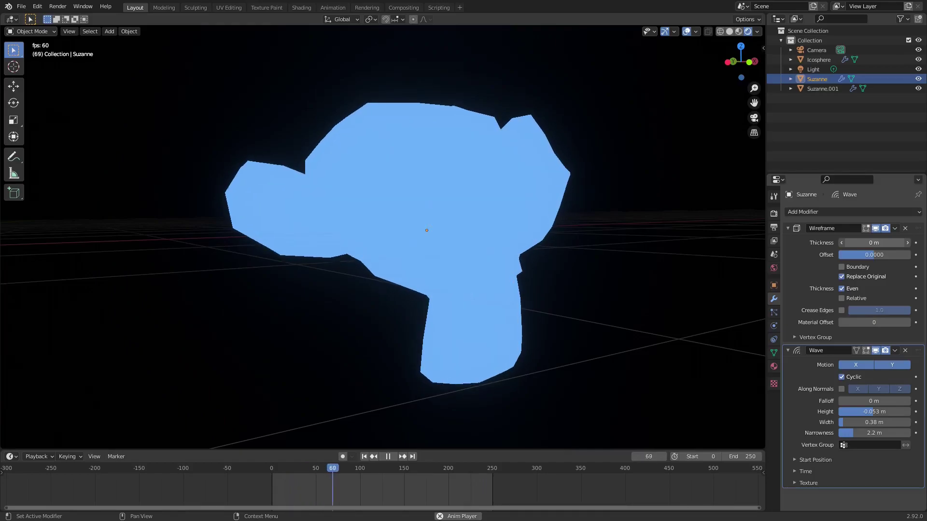
Set the wireframe monkey head's Wireframe thickness to 0.015 m and hide the viewport overlays.
left_click_drag(874, 243, 896, 243)
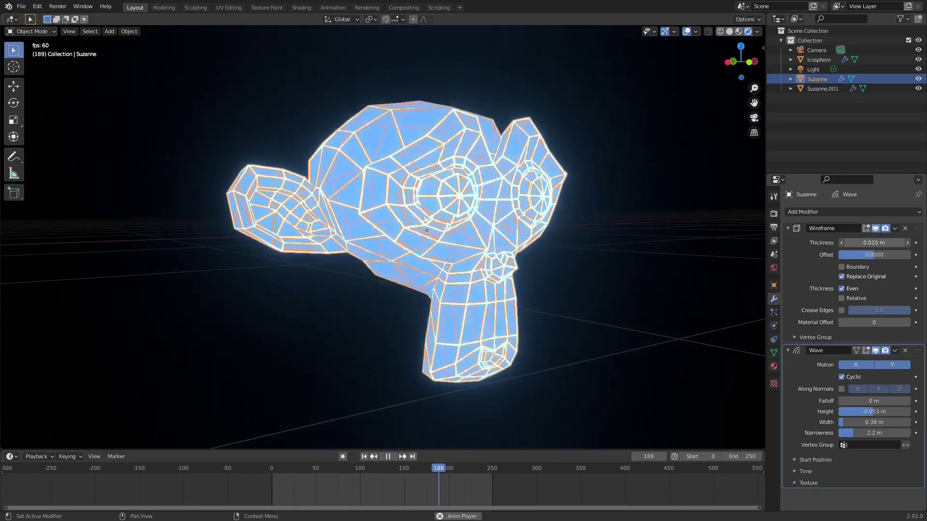
left_click(686, 31)
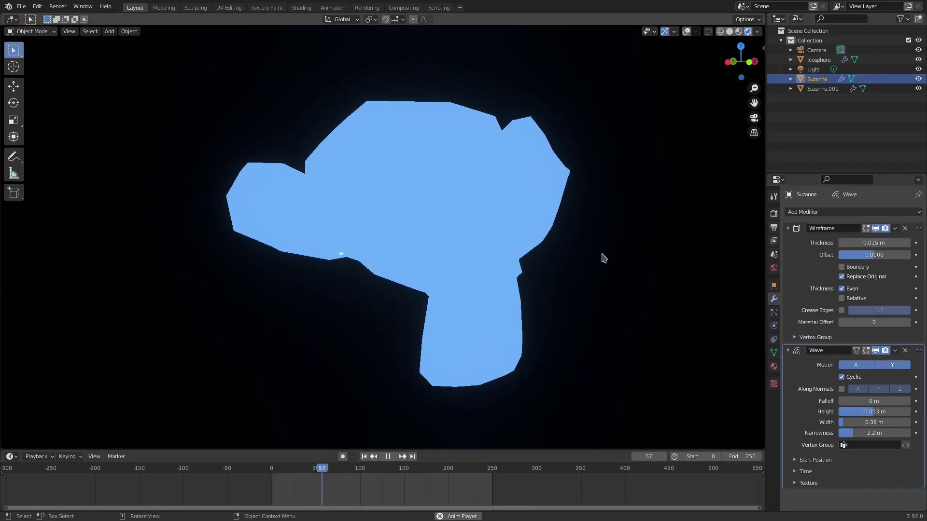
scroll(607, 263, "down", 4)
middle_click_drag(612, 271, 586, 282)
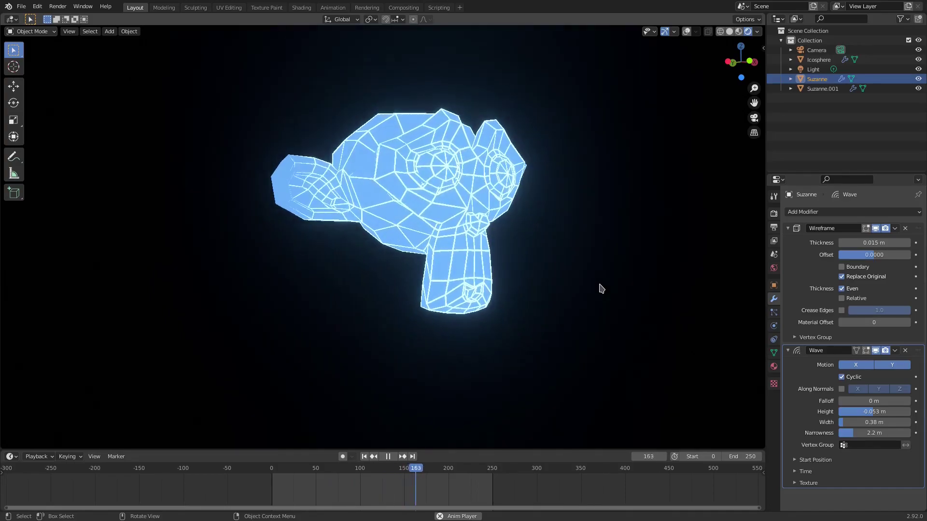
Adjust the Eevee Bloom settings to threshold 0.159, knee 0.462, radius 7.782 and intensity 0.100.
left_click(773, 212)
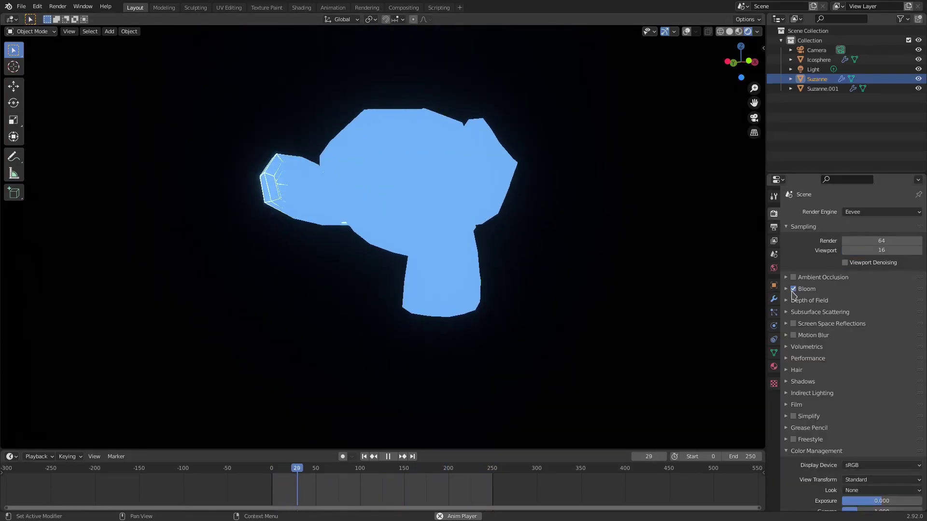
left_click(457, 196)
left_click(786, 289)
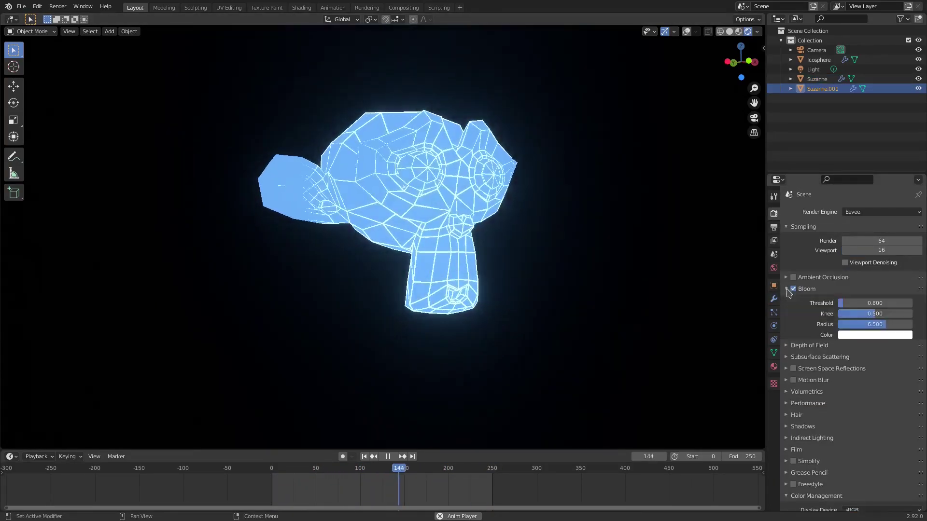
left_click_drag(850, 303, 872, 314)
left_click_drag(884, 345, 911, 346)
scroll(628, 312, "down", 1)
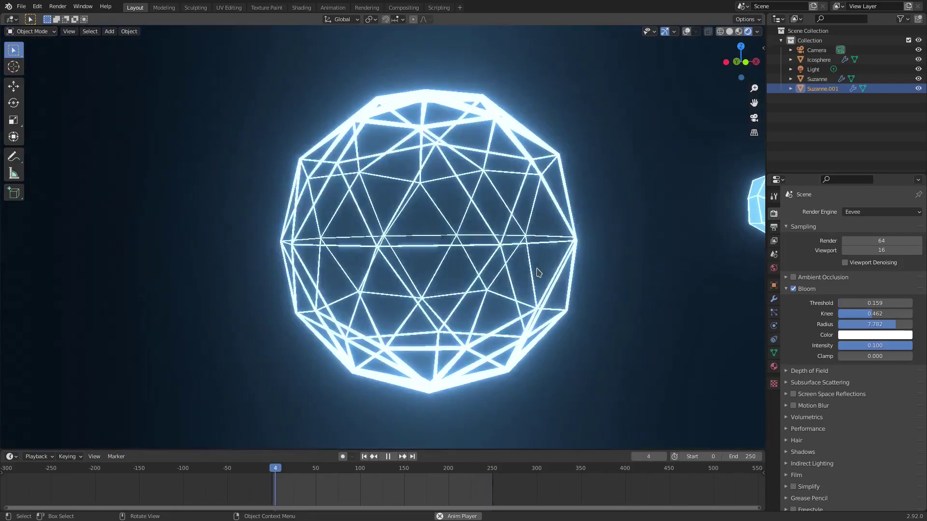
Examine the glow on the icosphere and monkey head, and look through the remaining render settings.
scroll(538, 271, "down", 2)
middle_click_drag(714, 268, 487, 221, "shift")
scroll(486, 222, "up", 2)
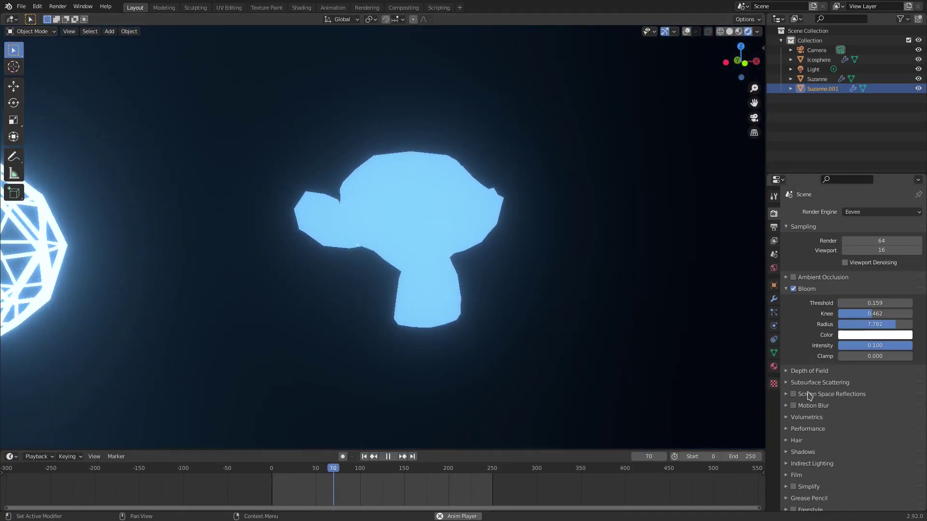
left_click(810, 395)
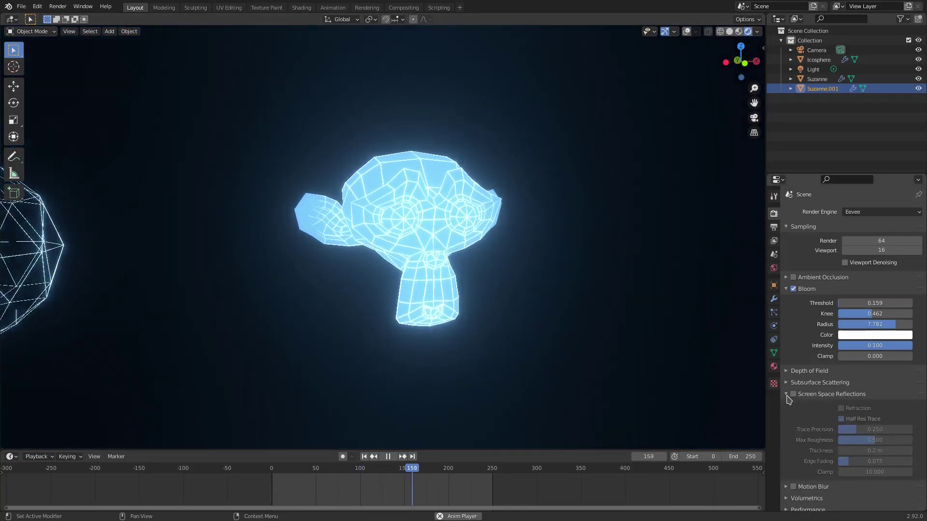
left_click(809, 395)
scroll(848, 391, "down", 4)
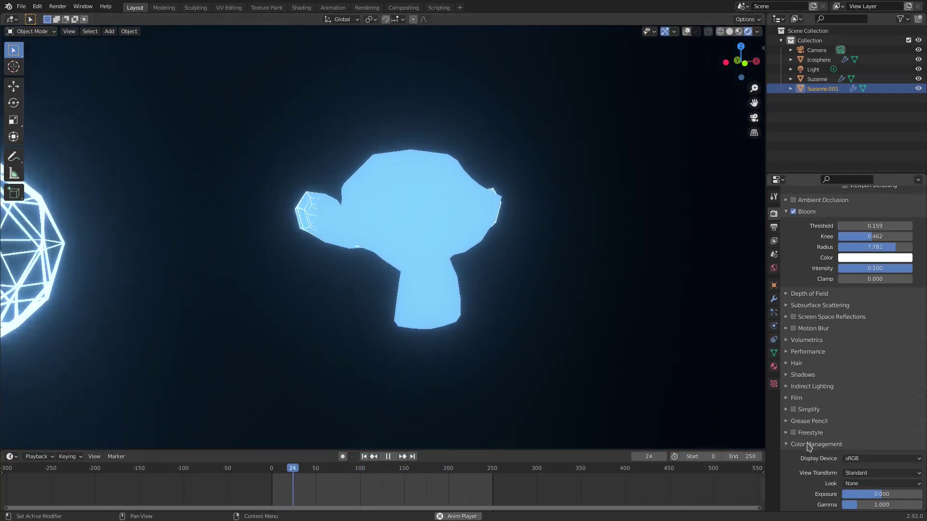
left_click(867, 446)
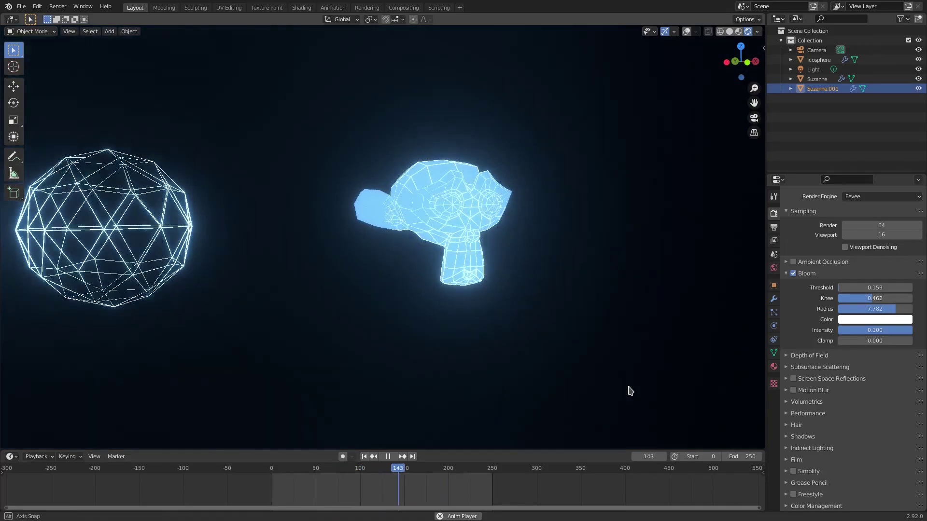